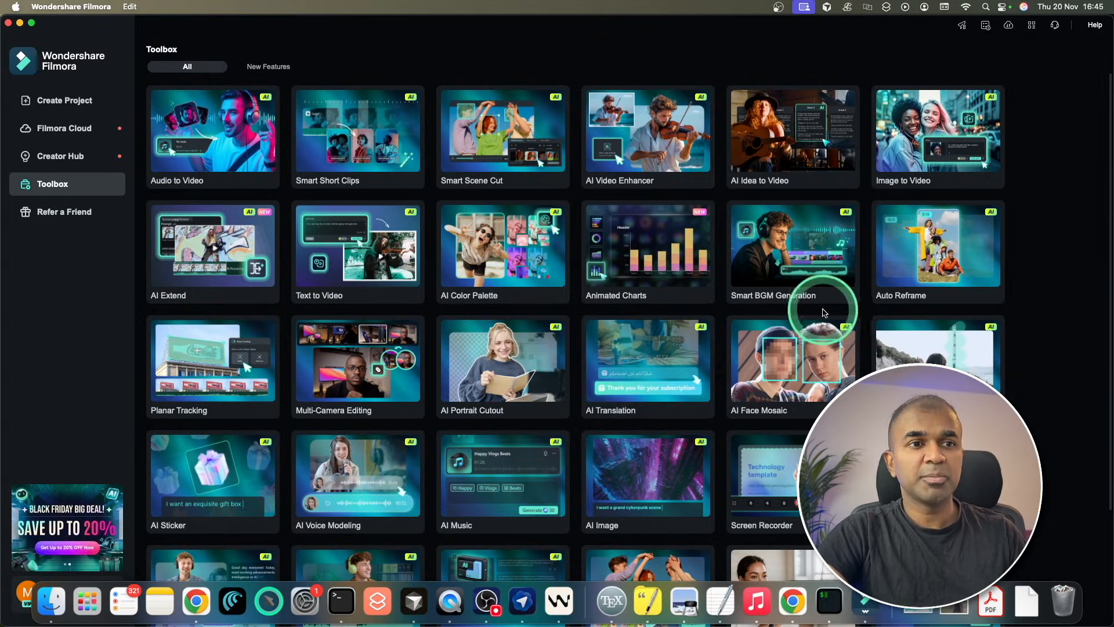
pyautogui.click(51, 102)
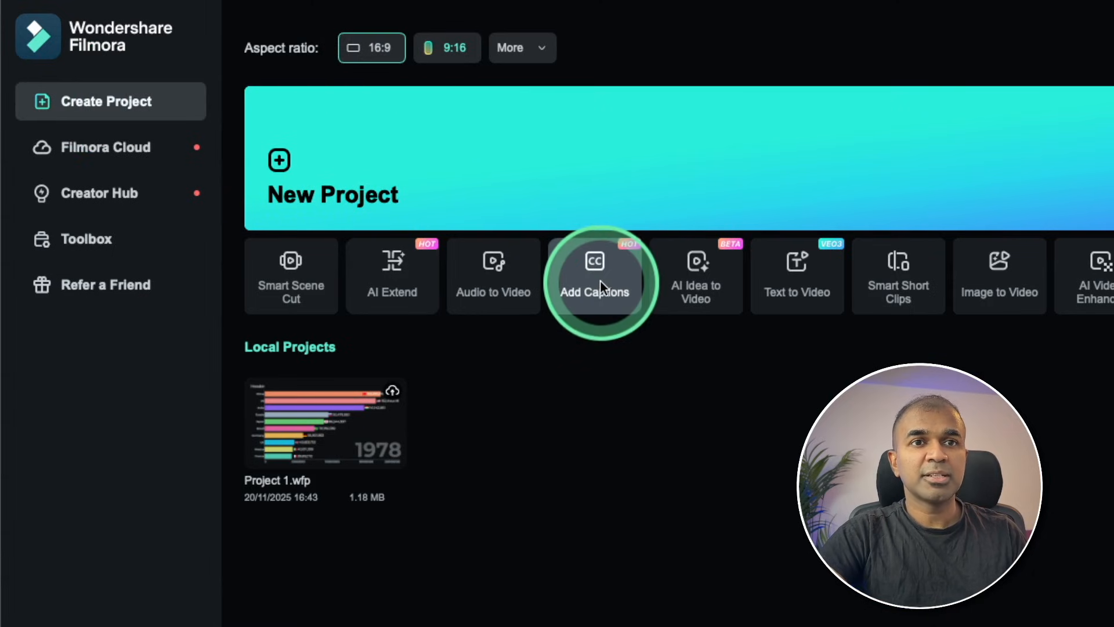
pyautogui.moveTo(600, 280)
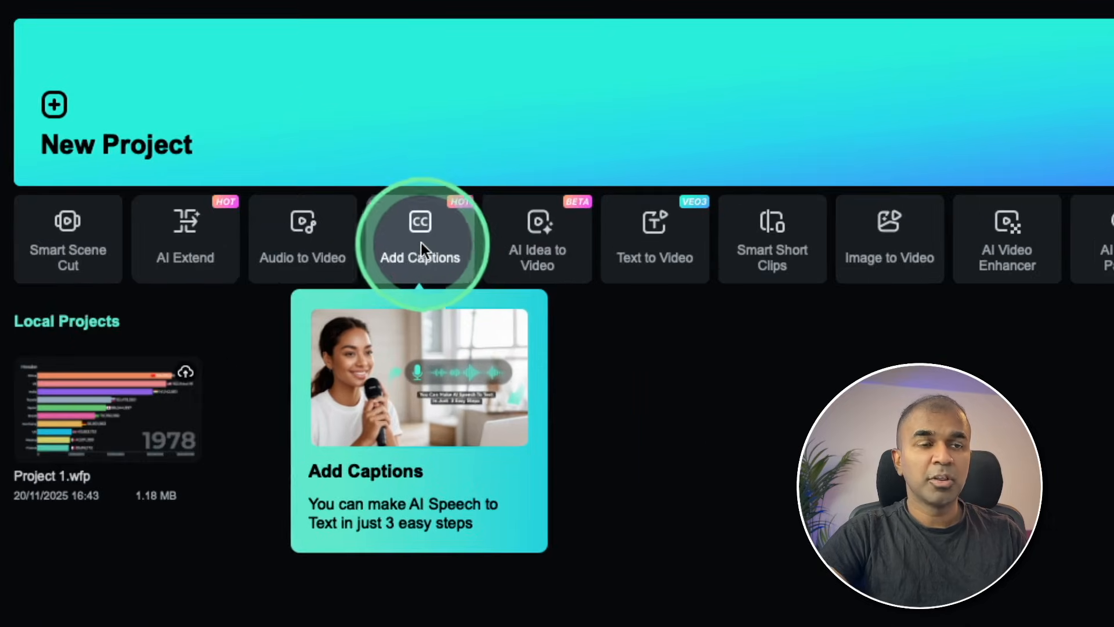
pyautogui.click(587, 277)
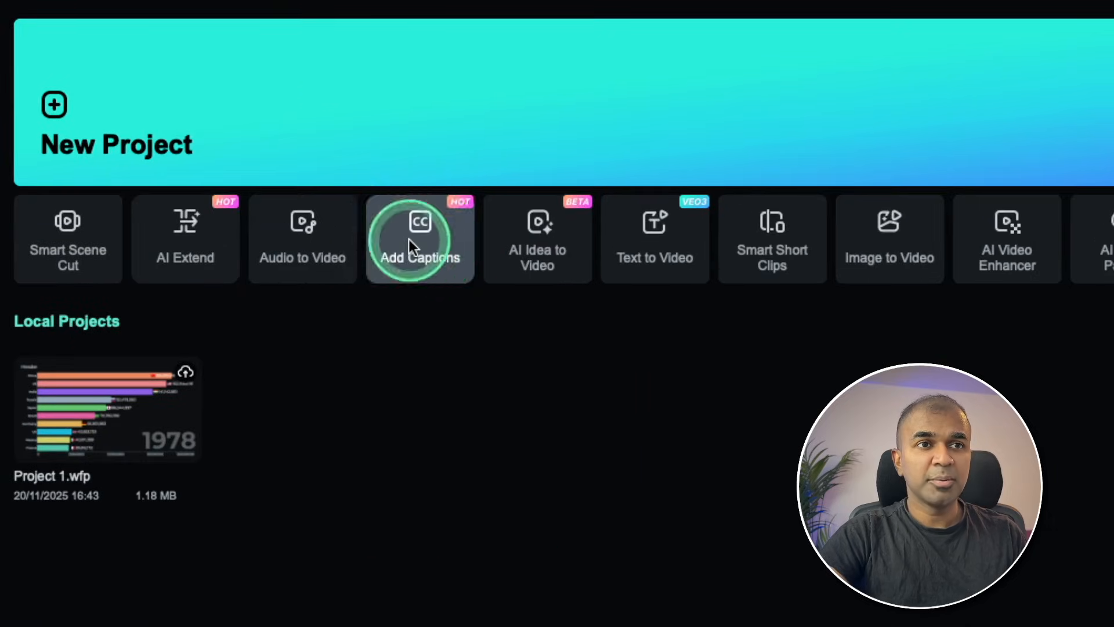
pyautogui.doubleClick(529, 443)
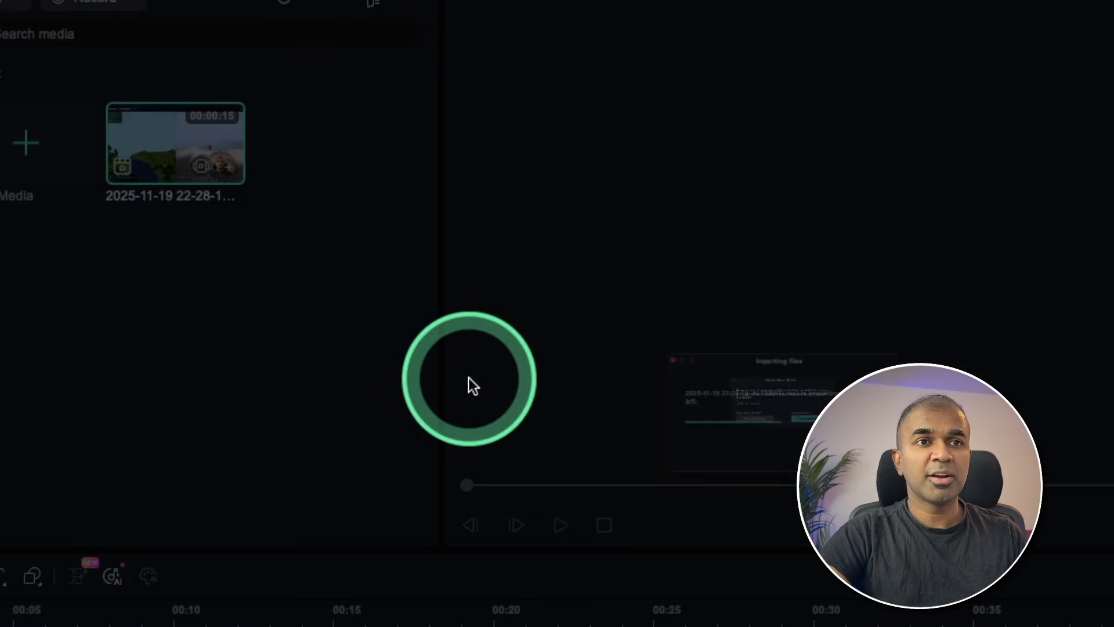
pyautogui.click(621, 485)
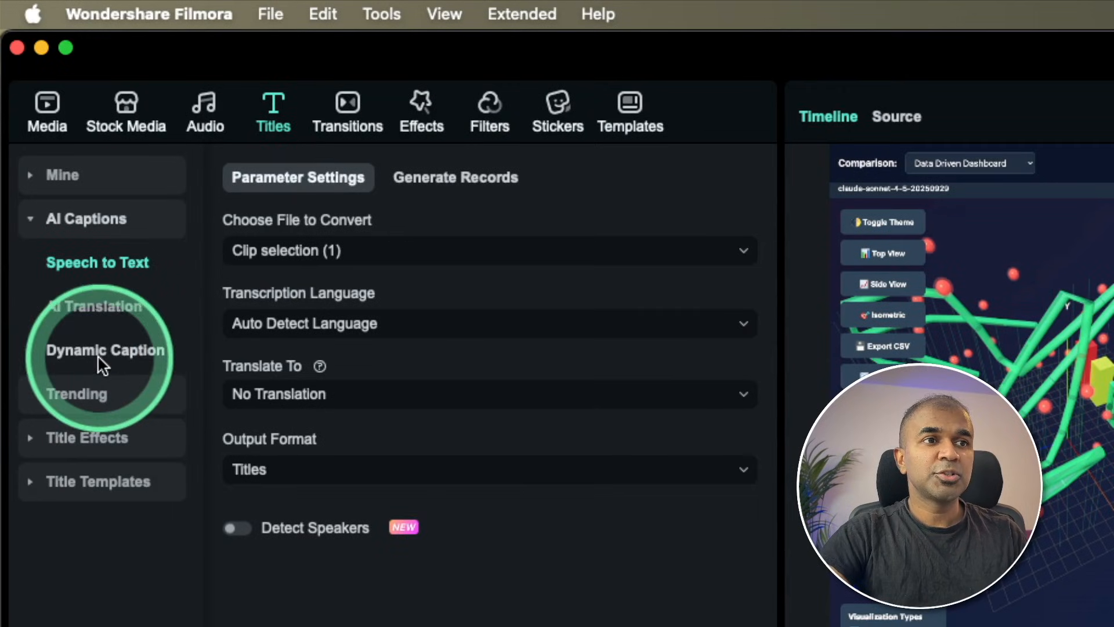
# Generate dynamic captions for the selected clip with English (UK) transcription and no translation.
pyautogui.click(37, 168)
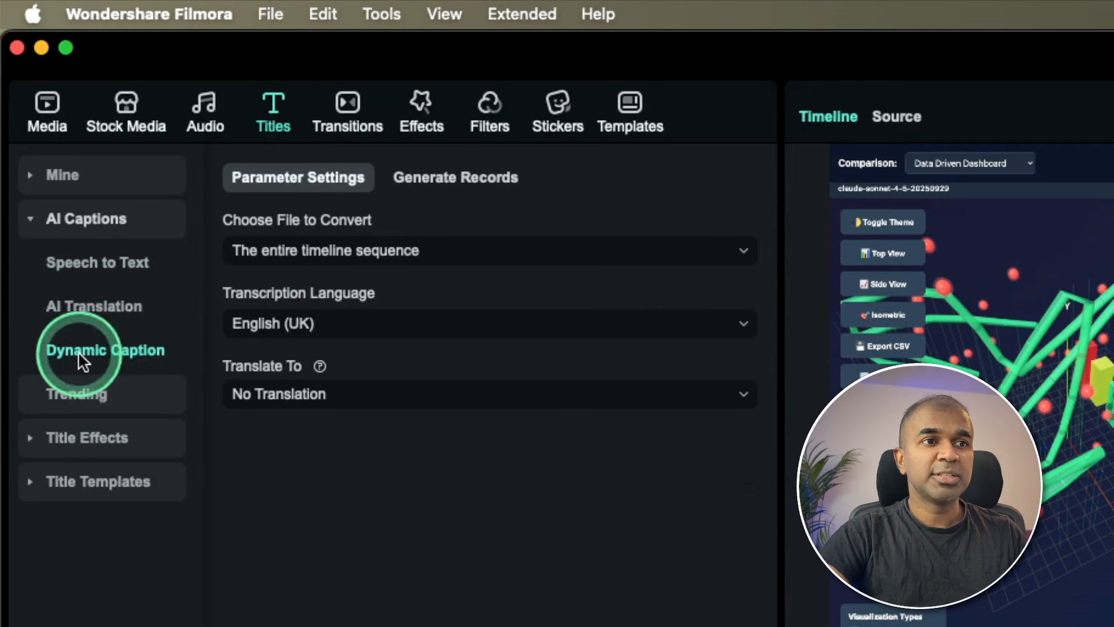
pyautogui.click(311, 254)
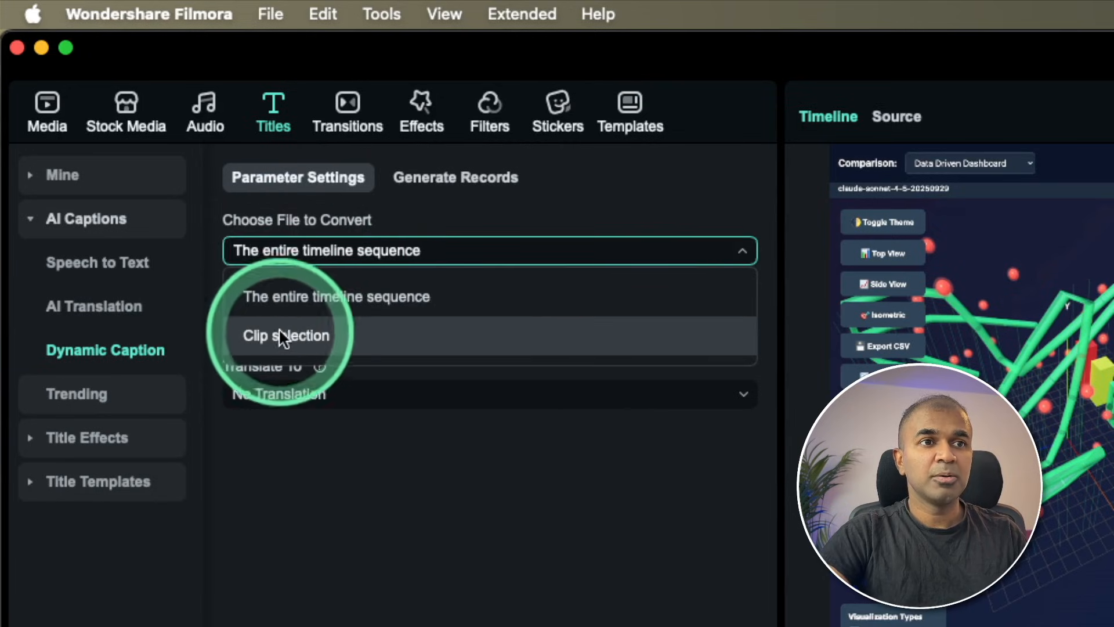
pyautogui.click(302, 336)
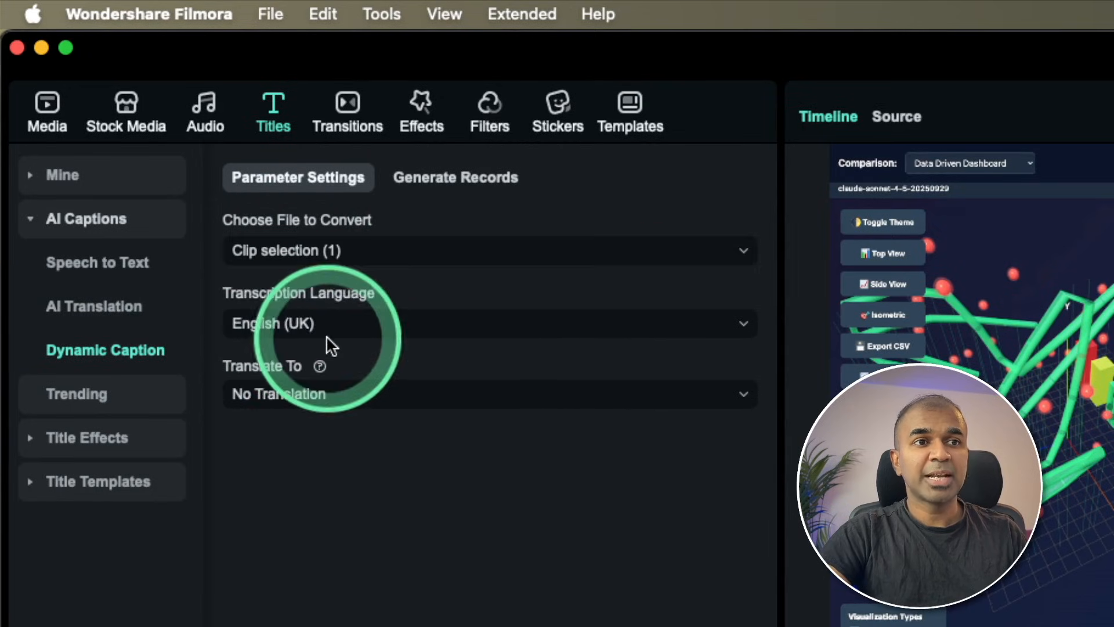
pyautogui.click(298, 394)
pyautogui.scroll(-5, 316, 482)
pyautogui.scroll(3, 336, 488)
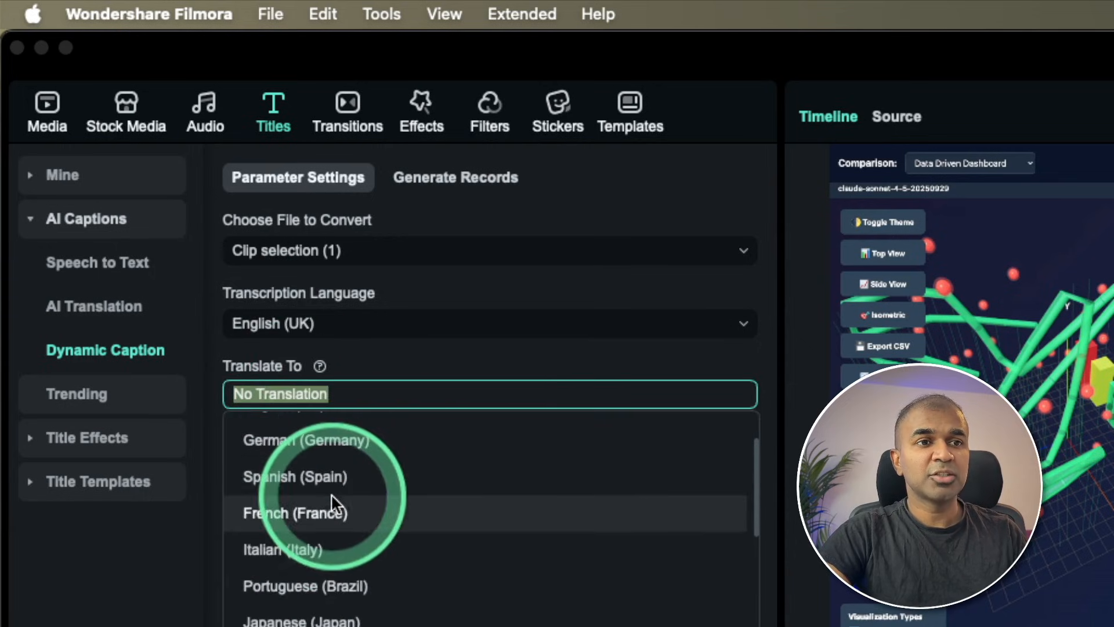
pyautogui.scroll(-5, 336, 499)
pyautogui.click(325, 392)
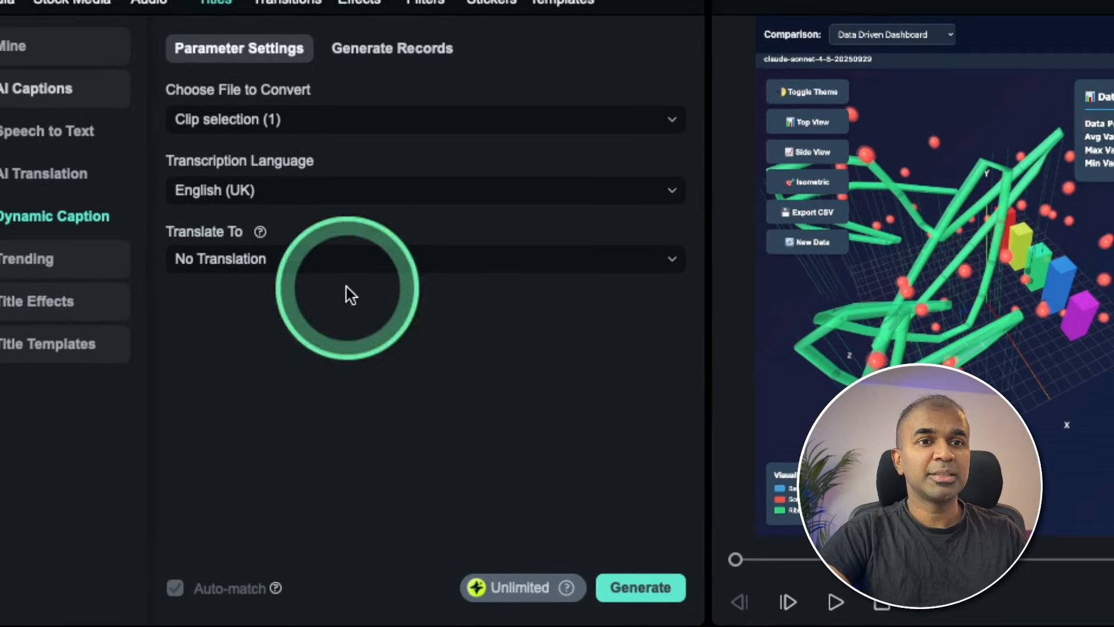
pyautogui.click(630, 586)
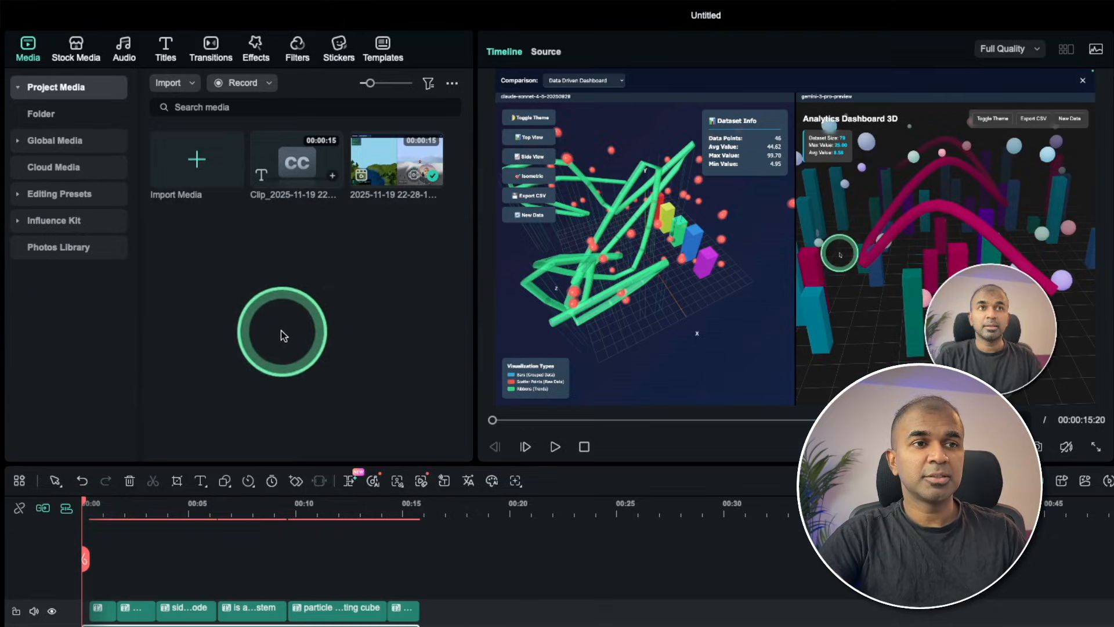
# Scale the captions to 115% at the side-by-side comparison caption and move them higher in the frame.
pyautogui.moveTo(286, 469); pyautogui.dragTo(285, 305)
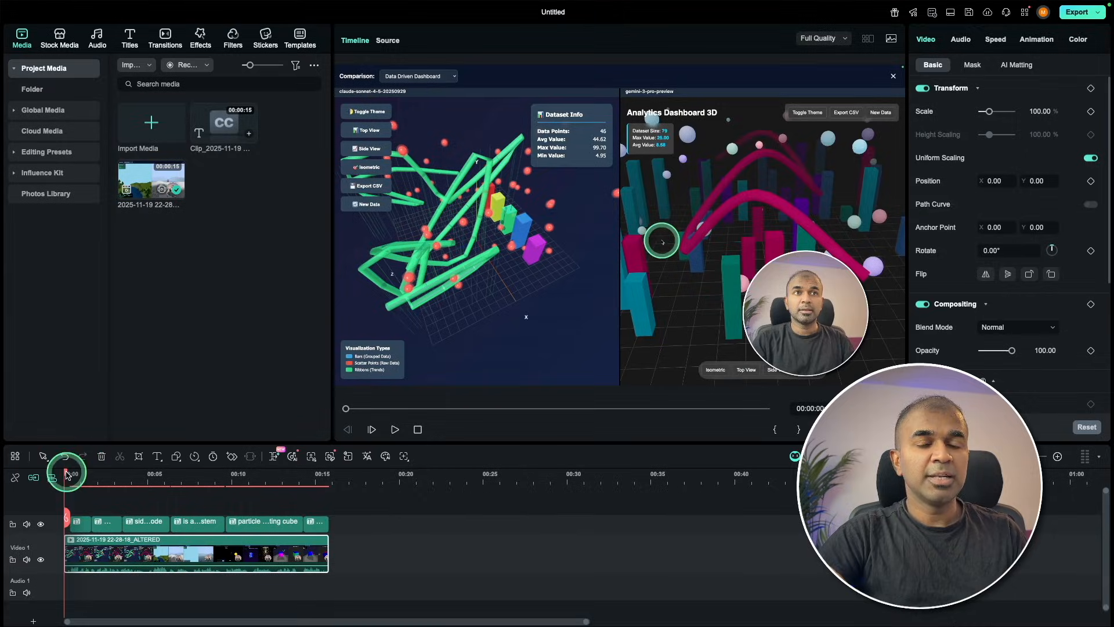
pyautogui.moveTo(67, 475); pyautogui.dragTo(128, 478)
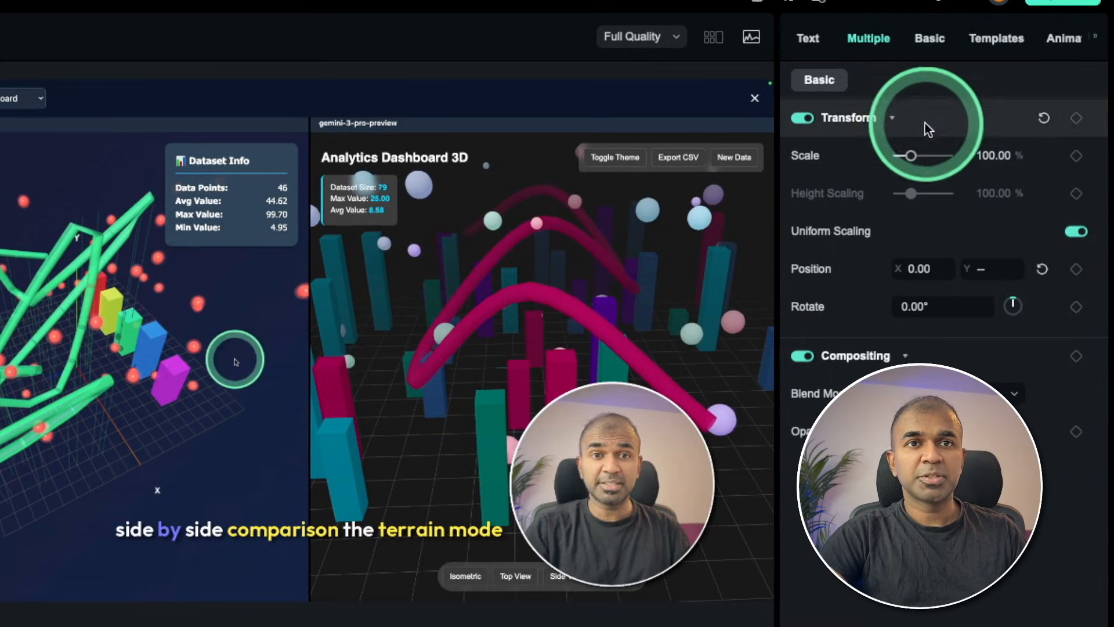
pyautogui.moveTo(912, 160); pyautogui.dragTo(914, 161)
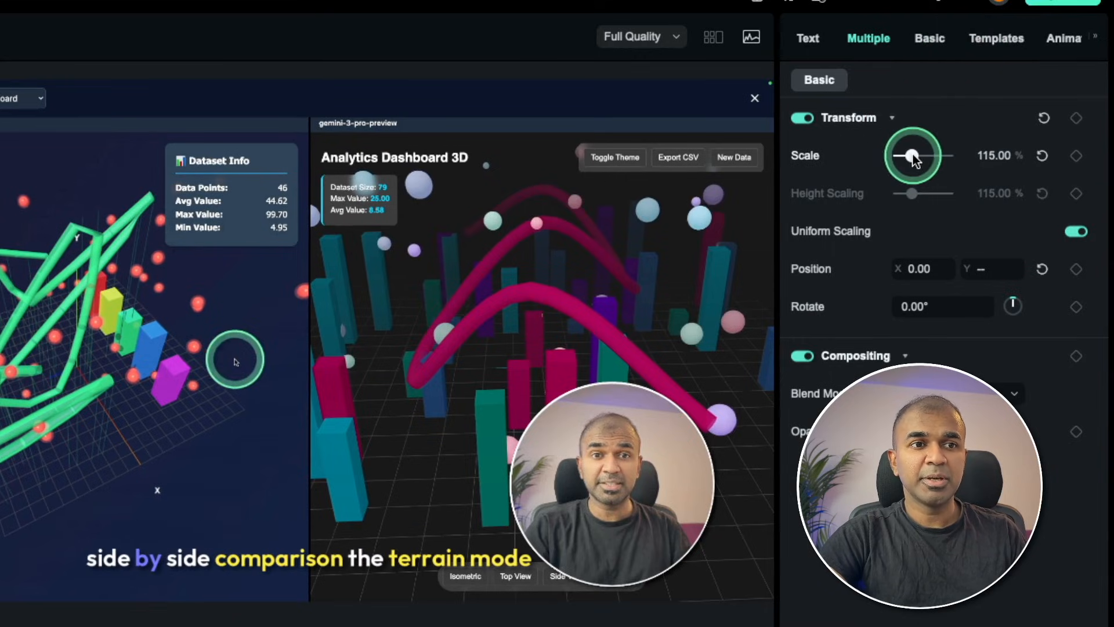
pyautogui.moveTo(307, 558); pyautogui.dragTo(321, 479)
# Apply the slanted uppercase caption template with yellow and purple highlight words to the side-by-side caption and reposition it.
pyautogui.click(994, 36)
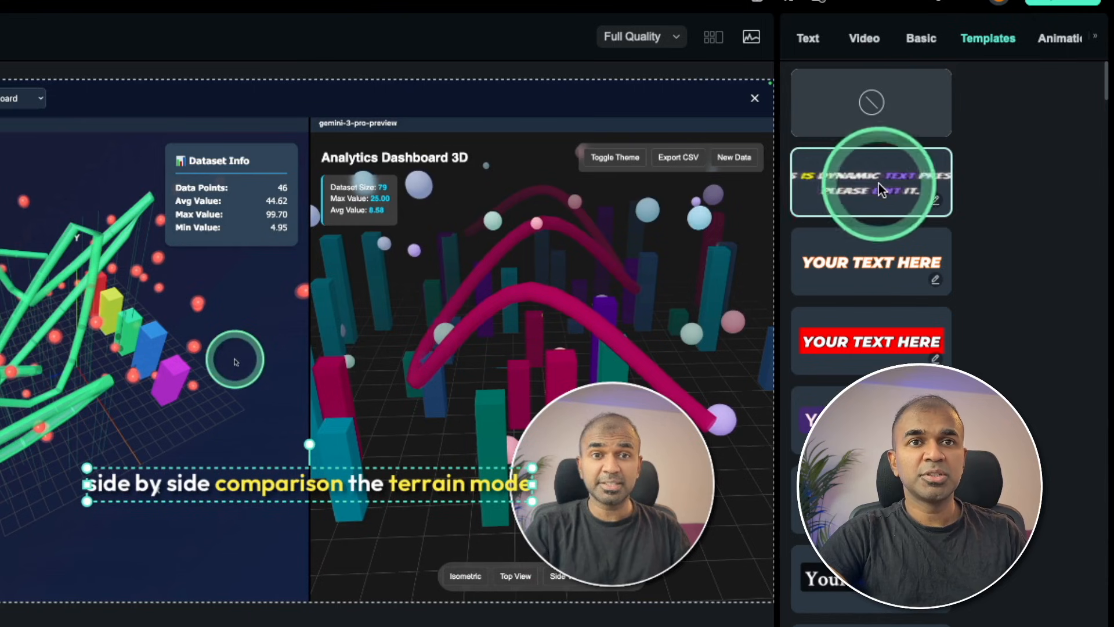
pyautogui.click(878, 189)
pyautogui.moveTo(366, 478); pyautogui.dragTo(359, 336)
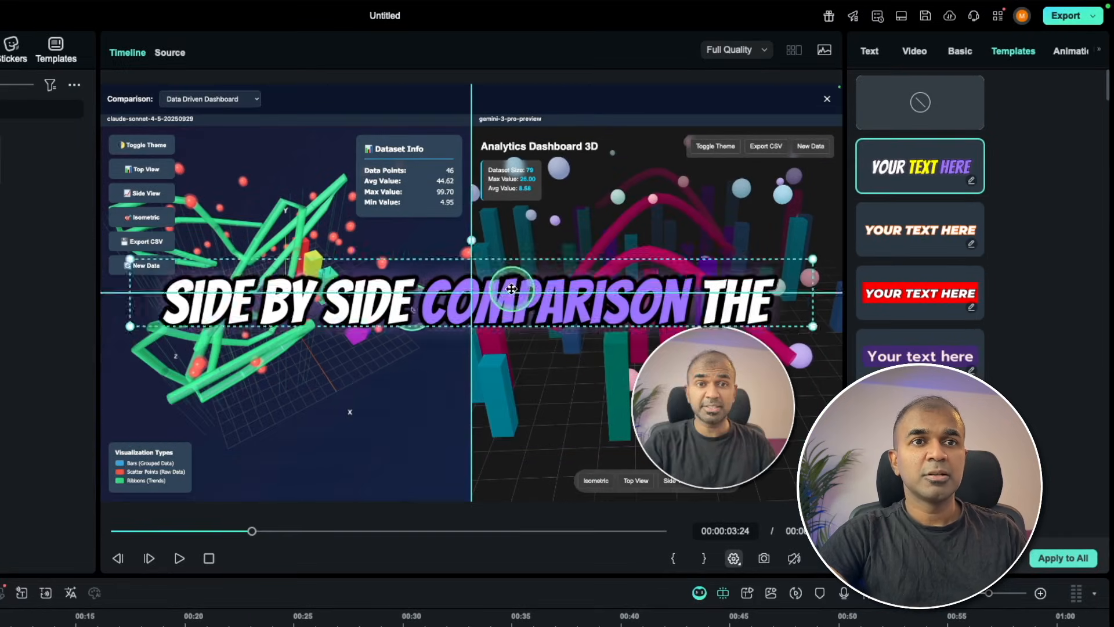
pyautogui.moveTo(511, 289); pyautogui.dragTo(498, 380)
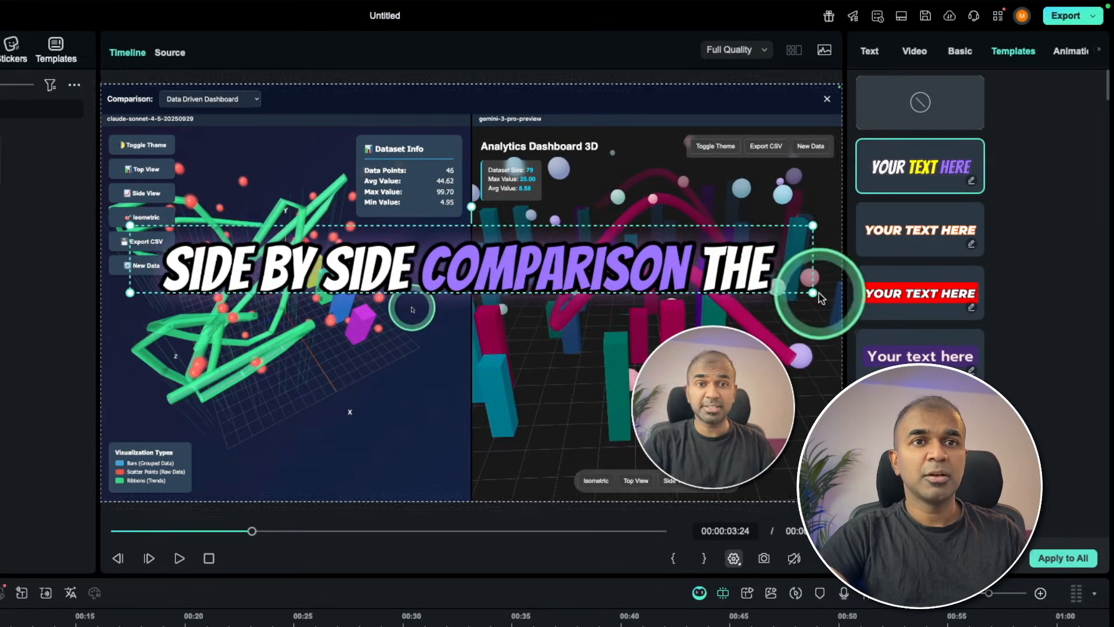
# Shrink the restyled caption and place it low in the video frame.
pyautogui.moveTo(812, 292); pyautogui.dragTo(642, 249)
pyautogui.moveTo(514, 256); pyautogui.dragTo(514, 422)
pyautogui.moveTo(252, 531); pyautogui.dragTo(272, 550)
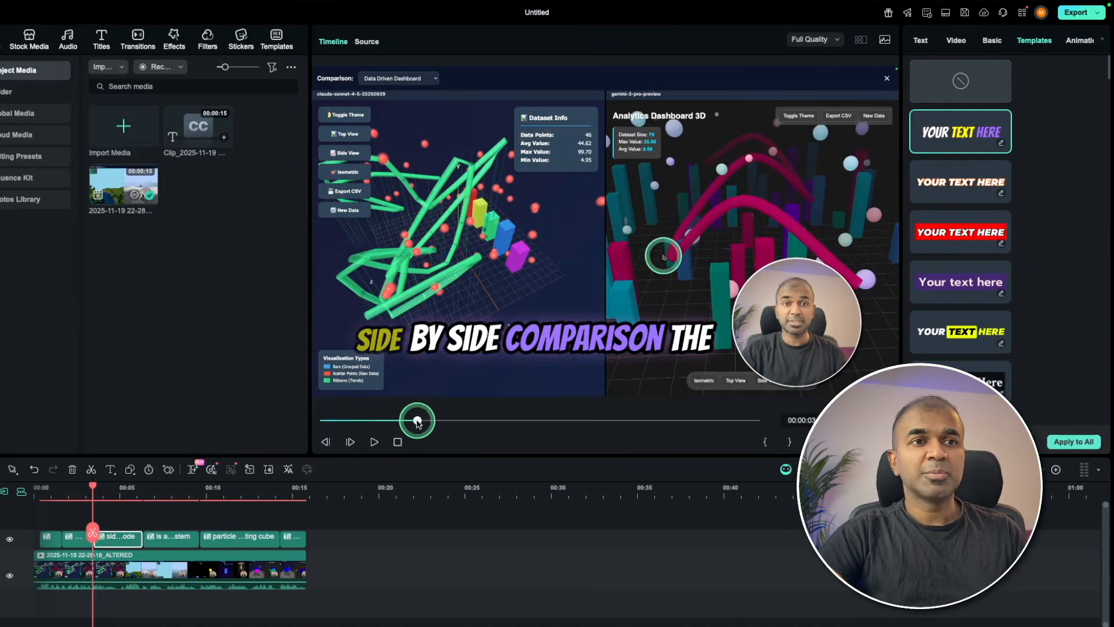
pyautogui.moveTo(447, 435); pyautogui.dragTo(355, 426)
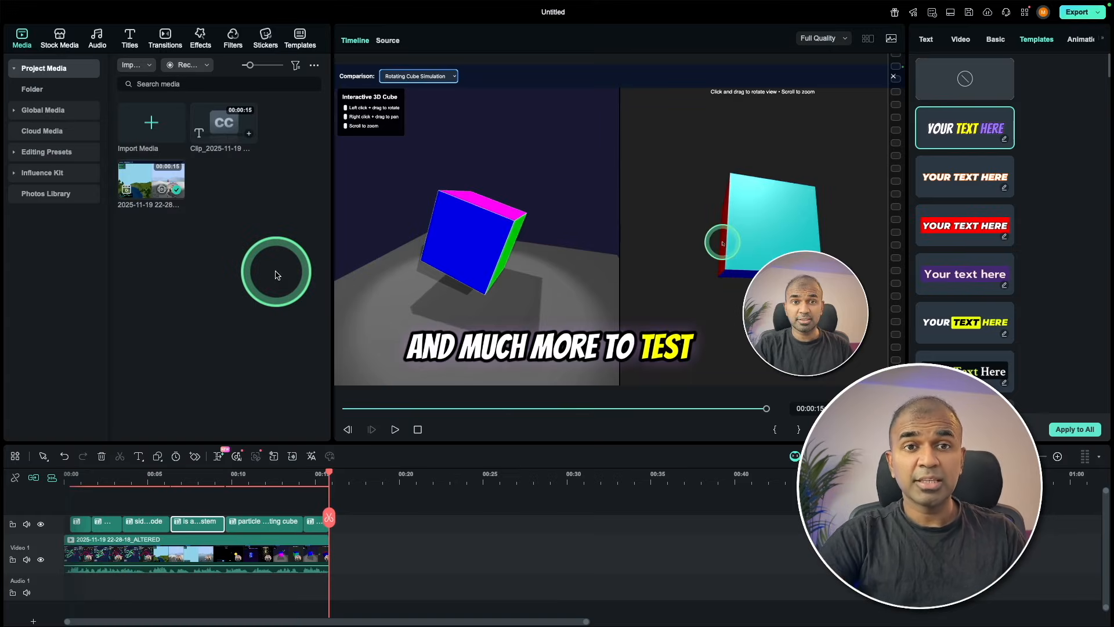
# Generate an 8 s, 1080P, 16:9 Google Veo 3 text-to-video clip from the prompt "A person holding a mobile. Background is sea".
pyautogui.click(81, 36)
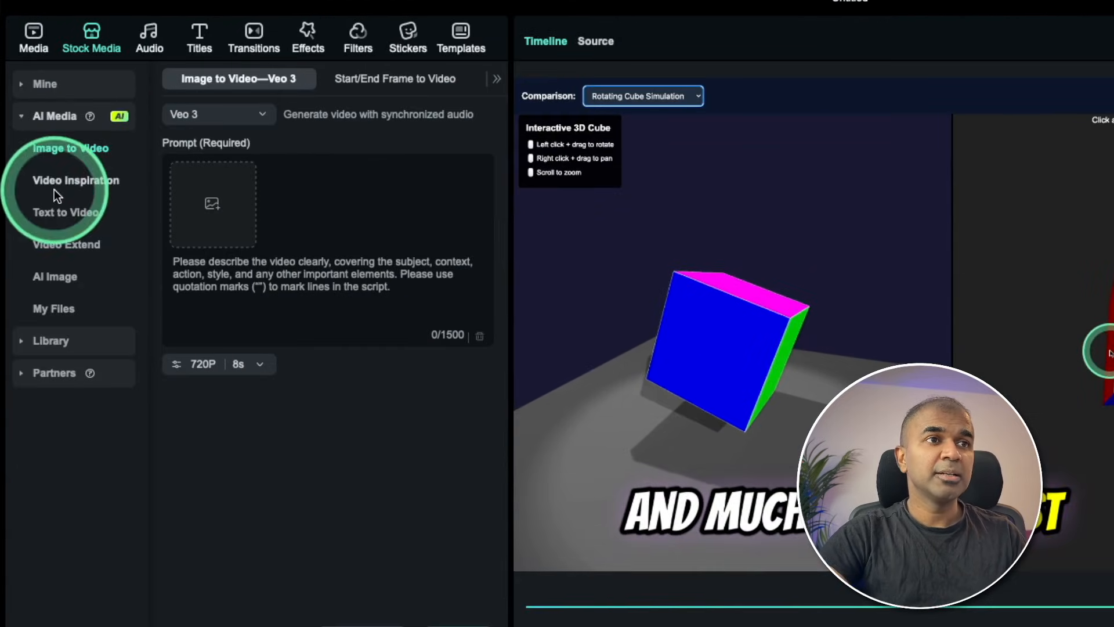
pyautogui.click(73, 213)
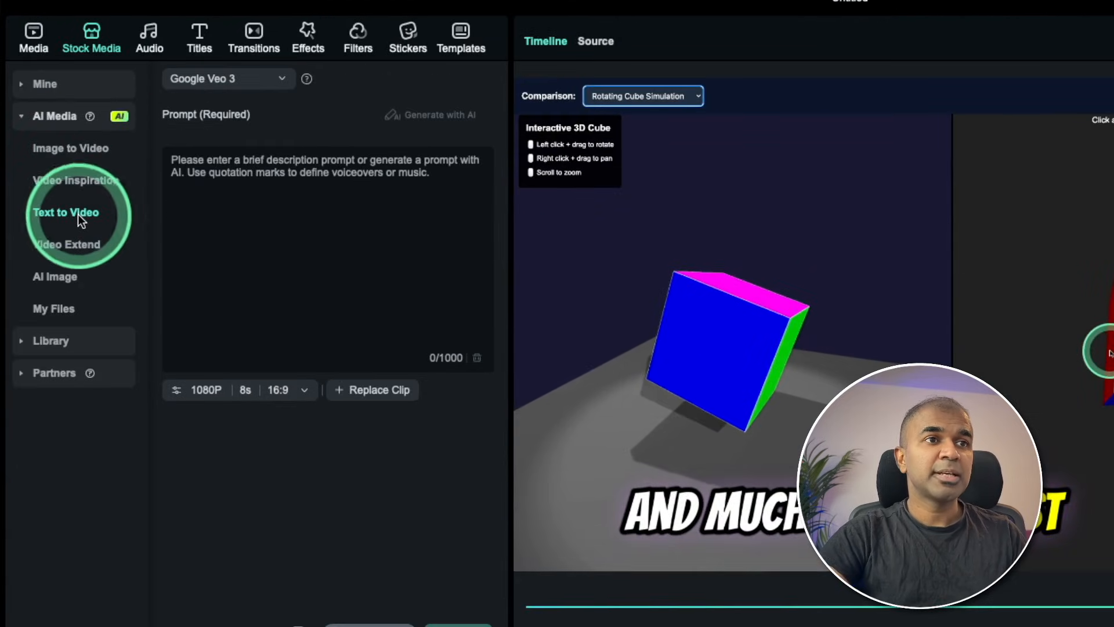
pyautogui.click(249, 189)
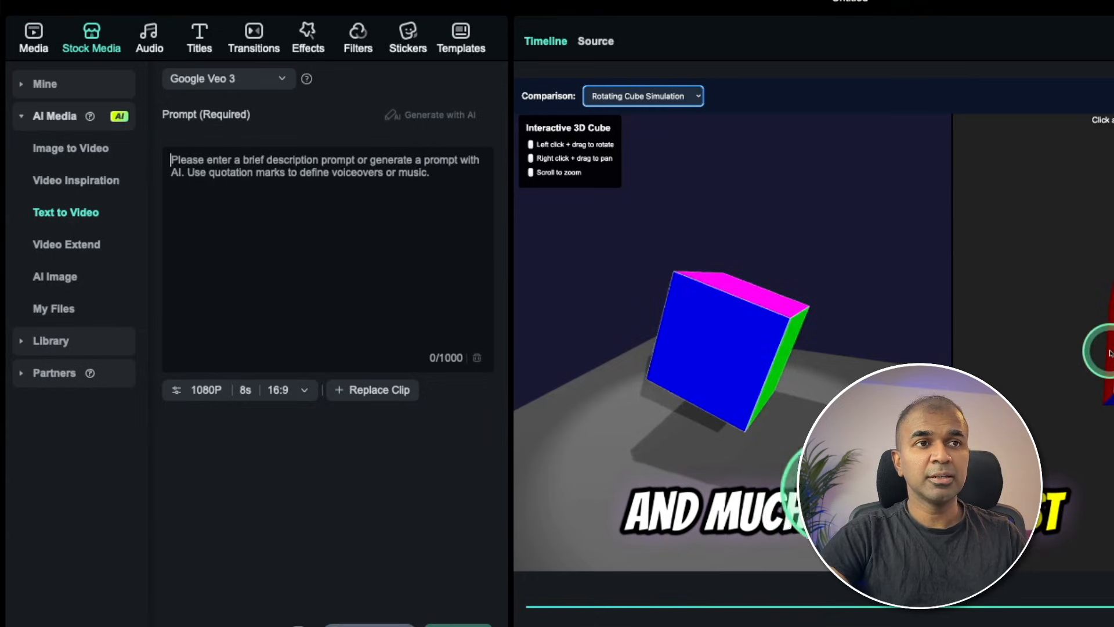
pyautogui.write('A person holding a mobile. Background is sea waves')
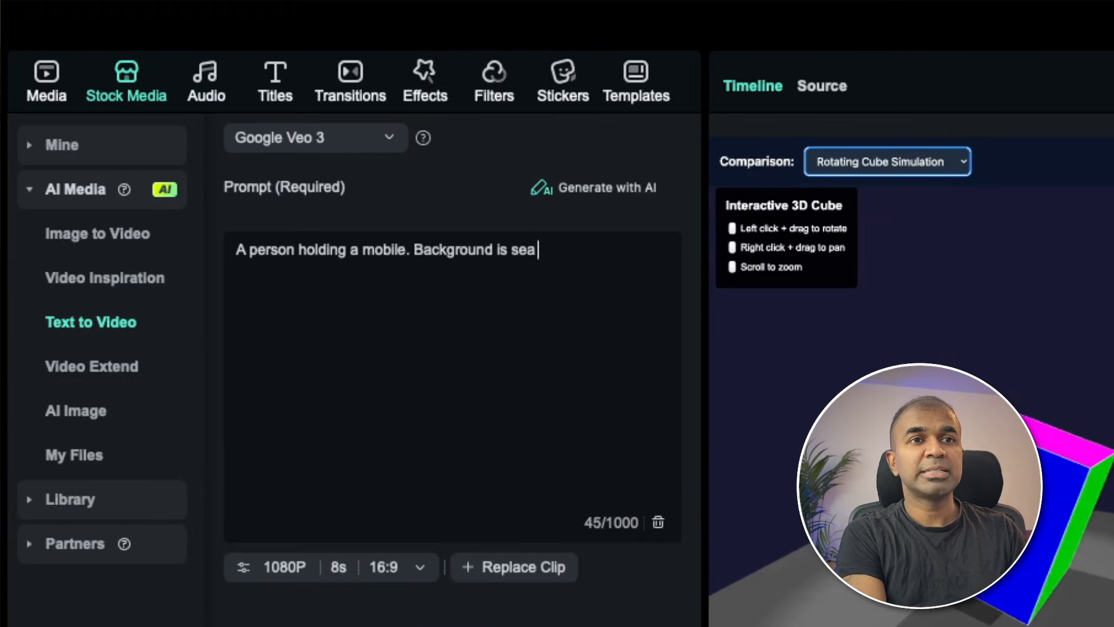
pyautogui.click(469, 586)
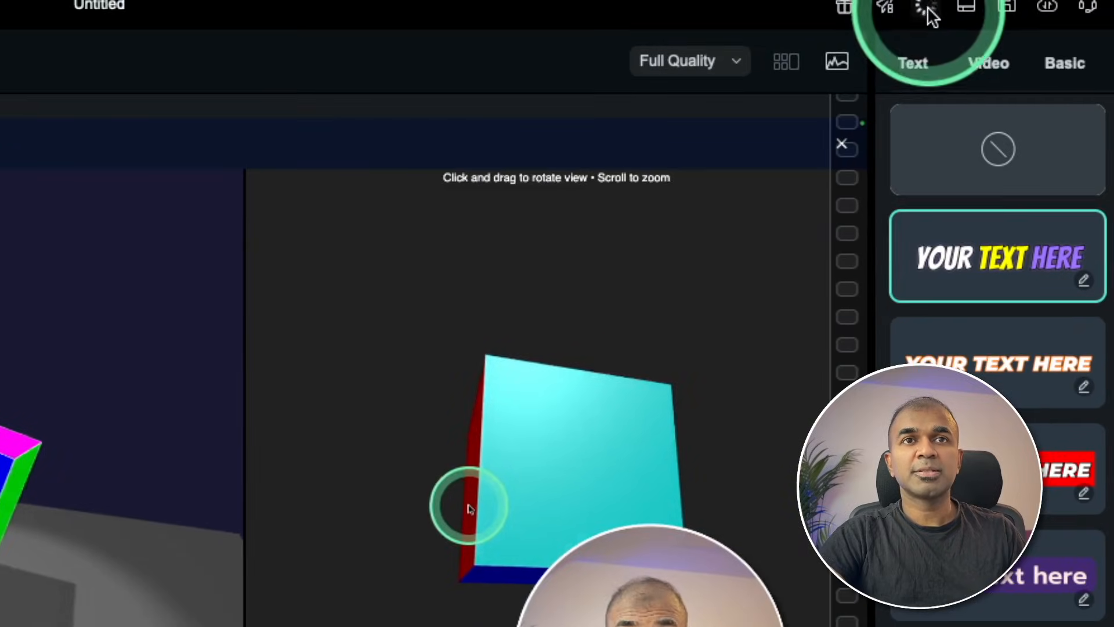
pyautogui.click(928, 11)
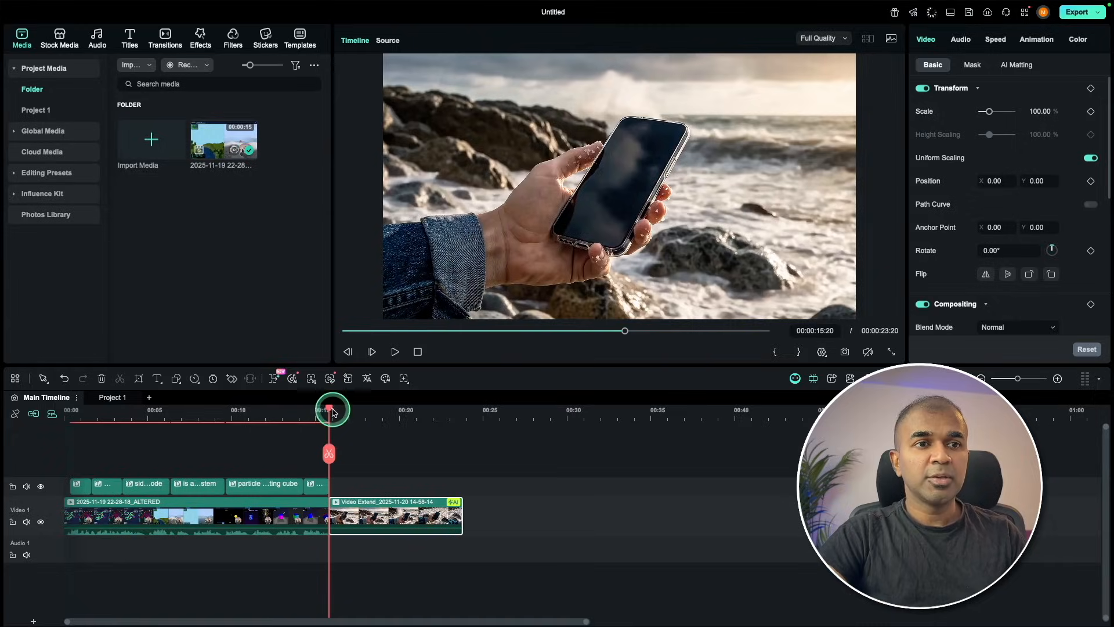
# Review the generated phone clip and use AI Extend to lengthen it by about 4 seconds past its end.
pyautogui.moveTo(332, 412); pyautogui.dragTo(400, 429)
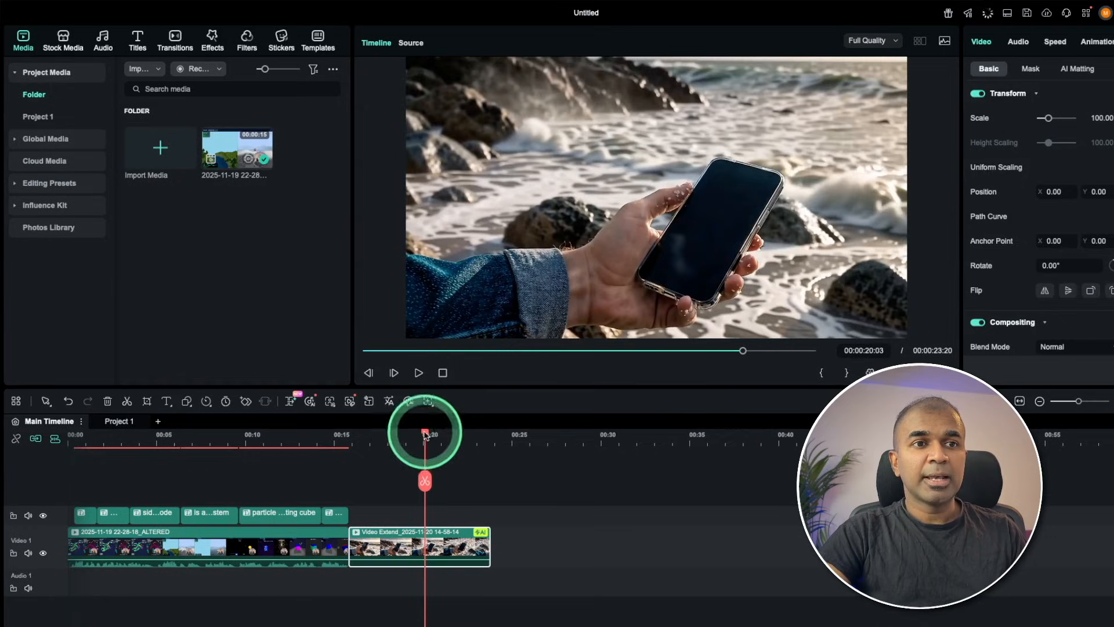
pyautogui.moveTo(553, 429); pyautogui.dragTo(688, 460)
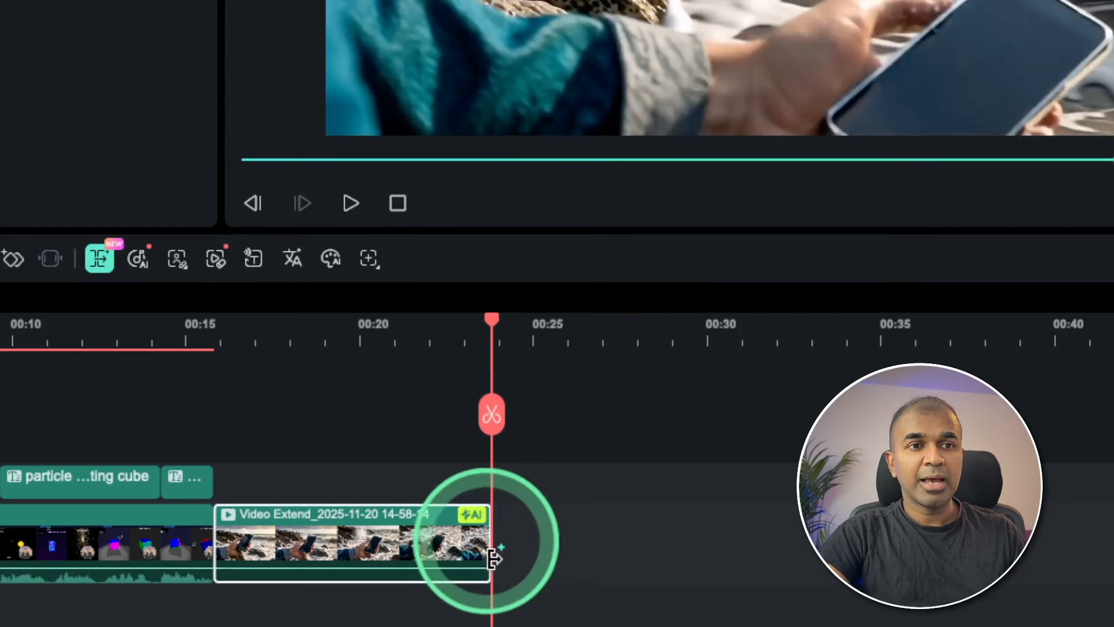
pyautogui.moveTo(491, 555); pyautogui.dragTo(521, 546)
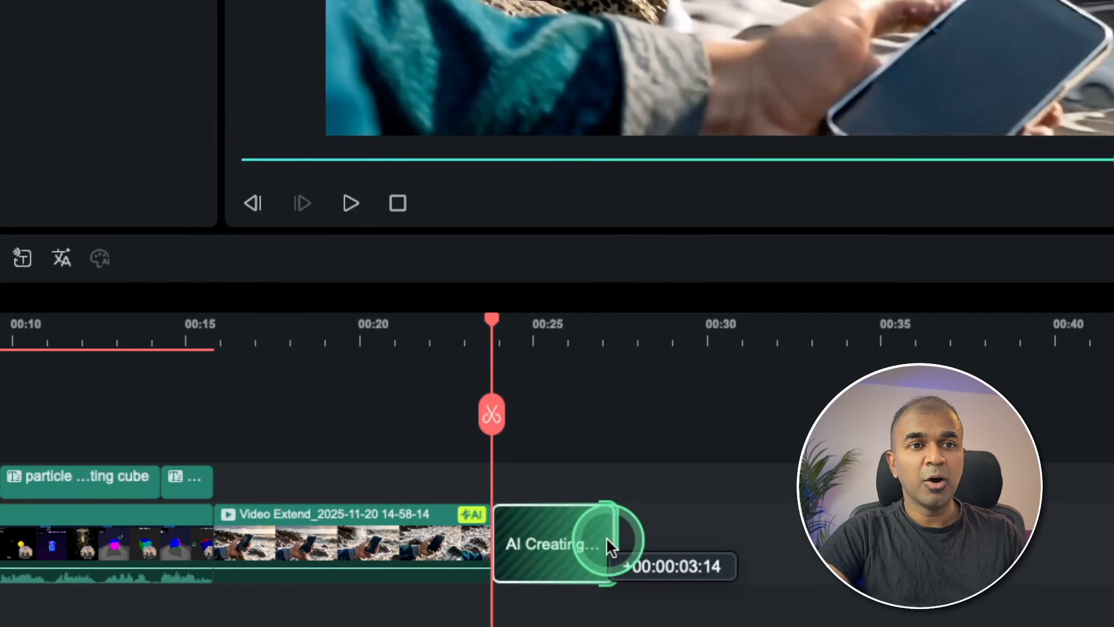
pyautogui.moveTo(607, 540); pyautogui.dragTo(623, 538)
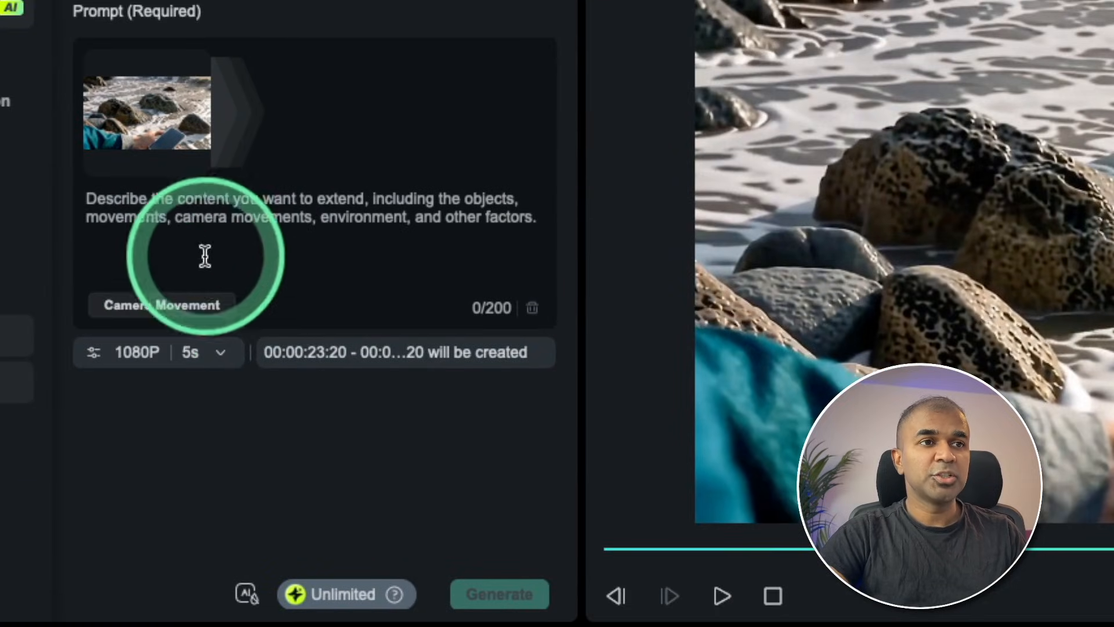
# Add the Zoom out camera movement to the extension prompt, generate the extension and preview it.
pyautogui.click(168, 221)
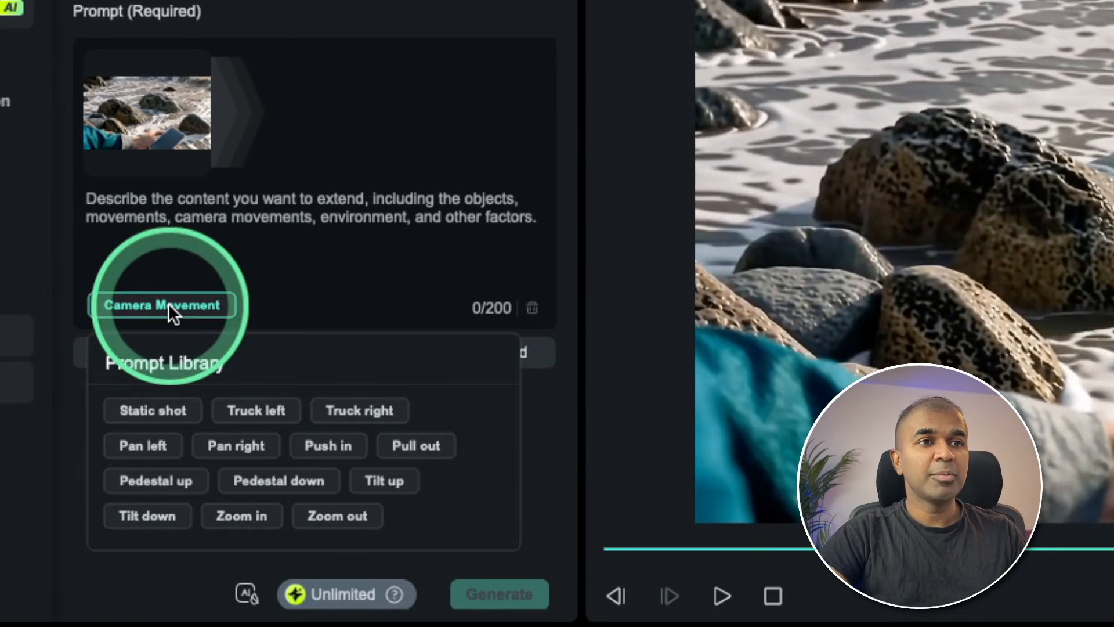
pyautogui.click(331, 515)
pyautogui.click(472, 581)
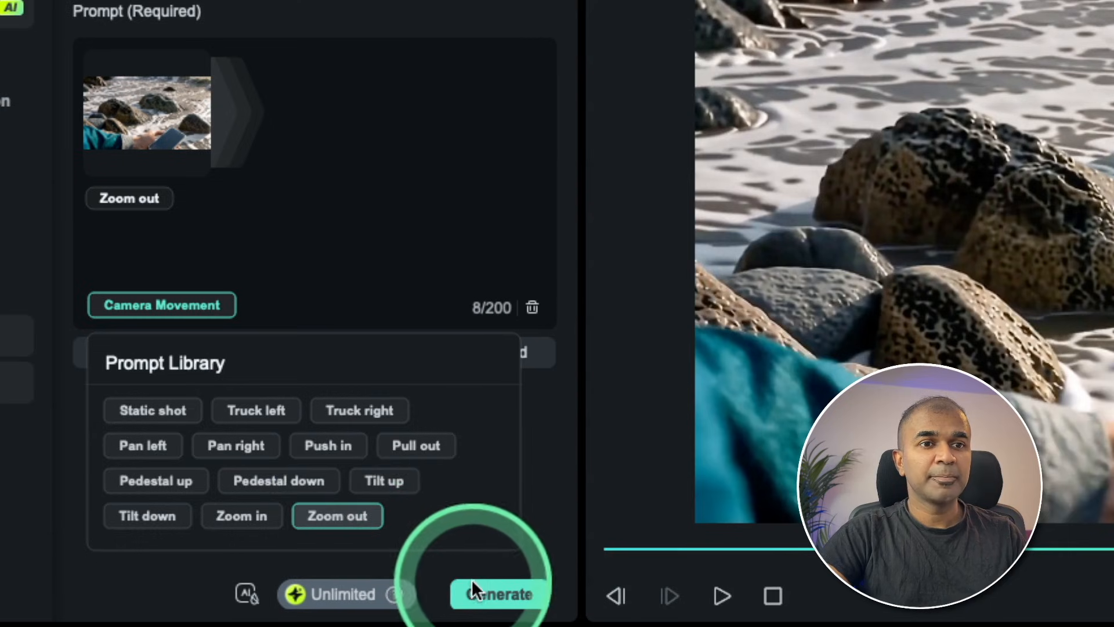
pyautogui.click(485, 586)
pyautogui.click(469, 526)
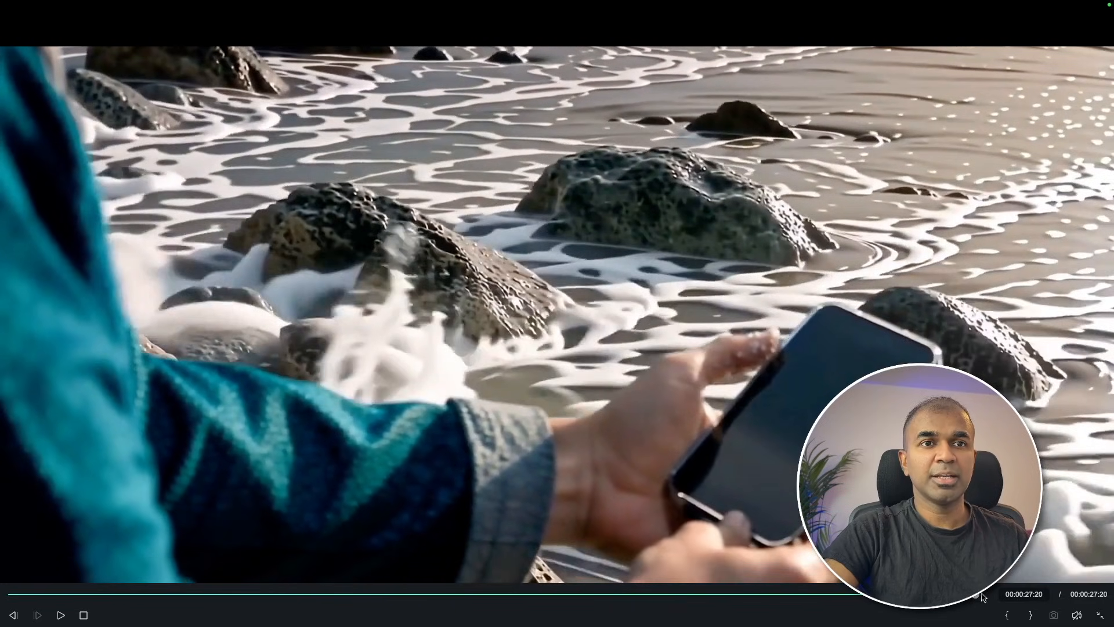
pyautogui.click(497, 507)
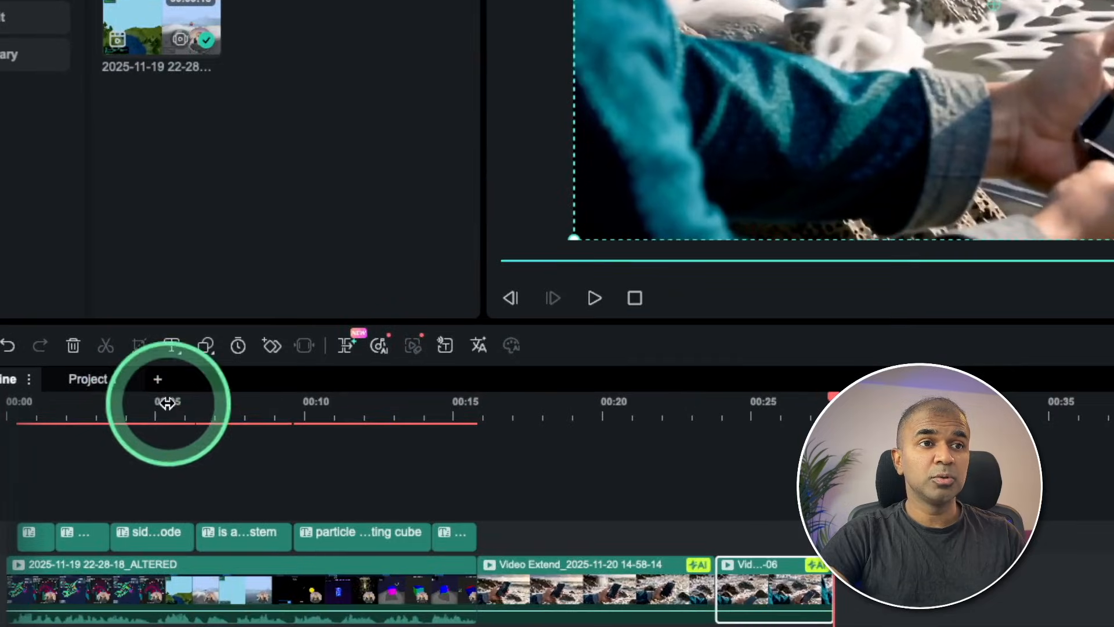
# Look through the drawing shape tools and move the playhead to 00:00:17:14 within the phone clip.
pyautogui.click(176, 379)
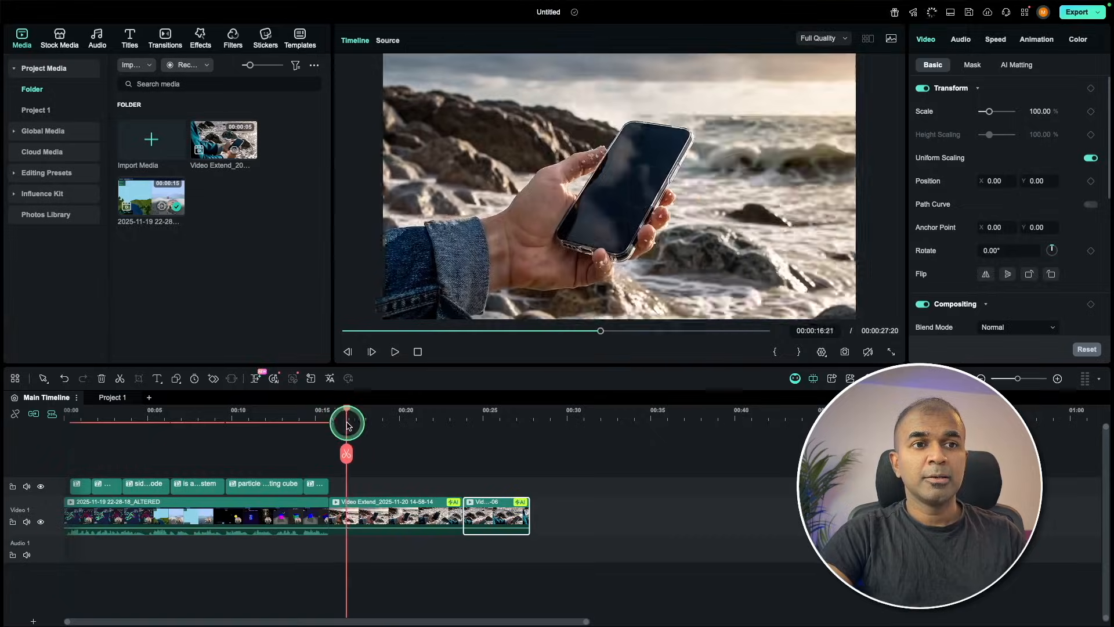
pyautogui.moveTo(345, 423); pyautogui.dragTo(376, 428)
pyautogui.click(538, 323)
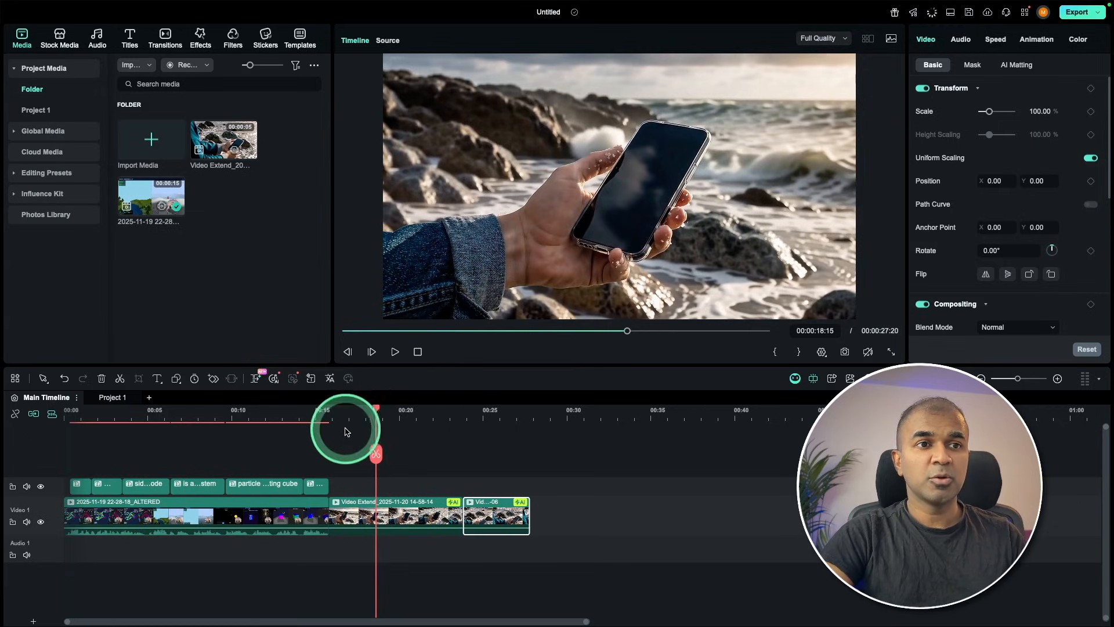
pyautogui.moveTo(374, 412); pyautogui.dragTo(358, 412)
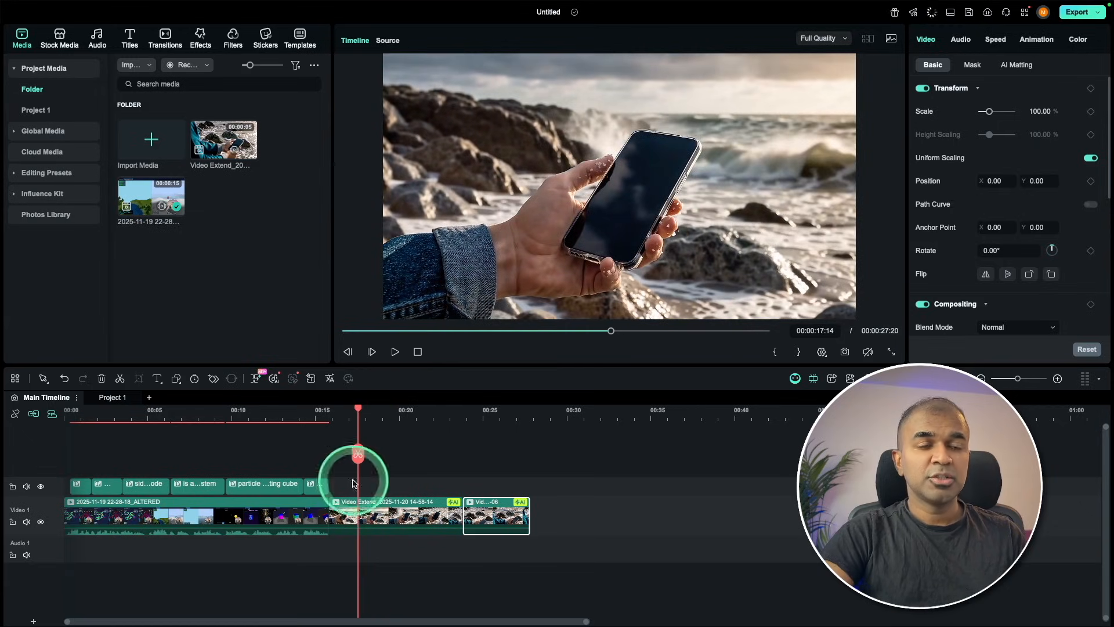
# Draw a closed Pen Tool path around the phone's outline in the clip at 00:00:16:07.
pyautogui.click(176, 378)
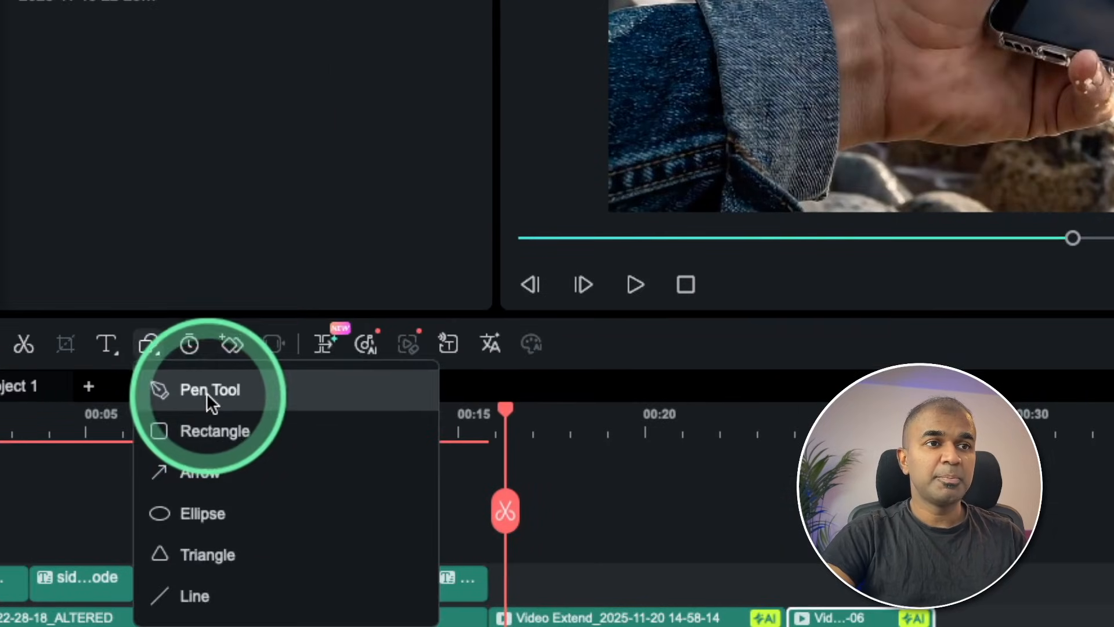
pyautogui.click(204, 403)
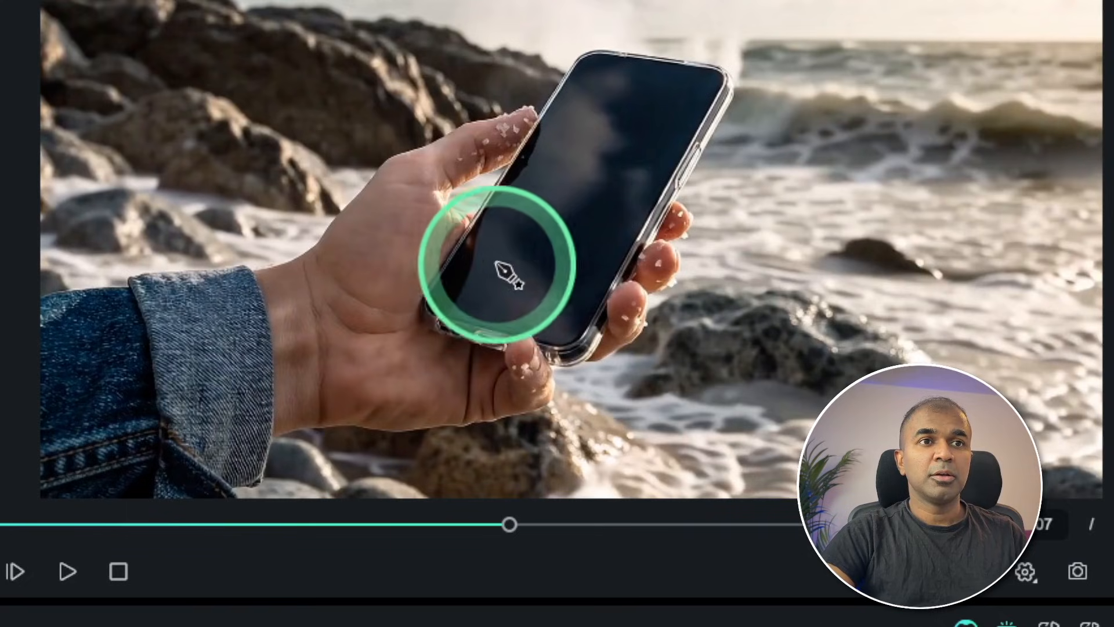
pyautogui.moveTo(426, 303); pyautogui.dragTo(465, 231)
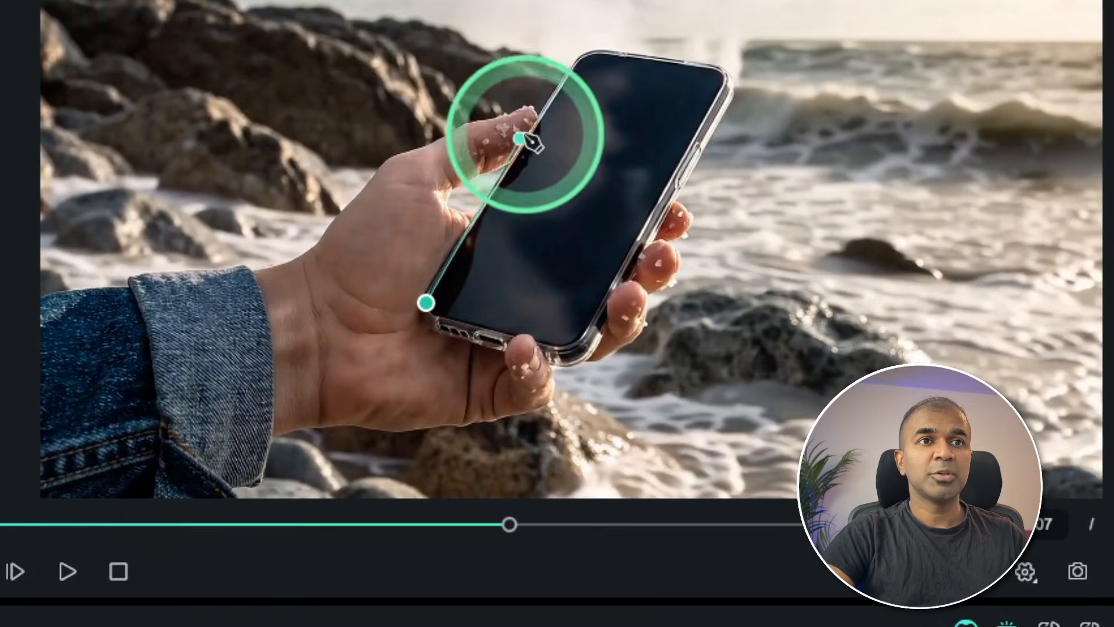
pyautogui.moveTo(582, 56); pyautogui.dragTo(672, 56)
pyautogui.click(731, 71)
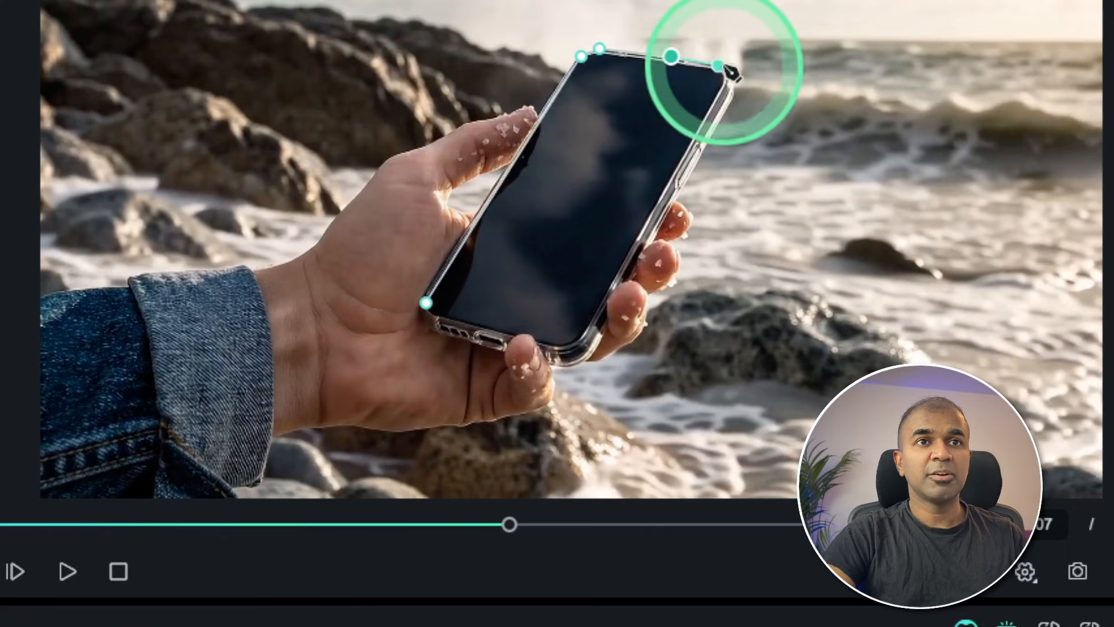
pyautogui.click(703, 143)
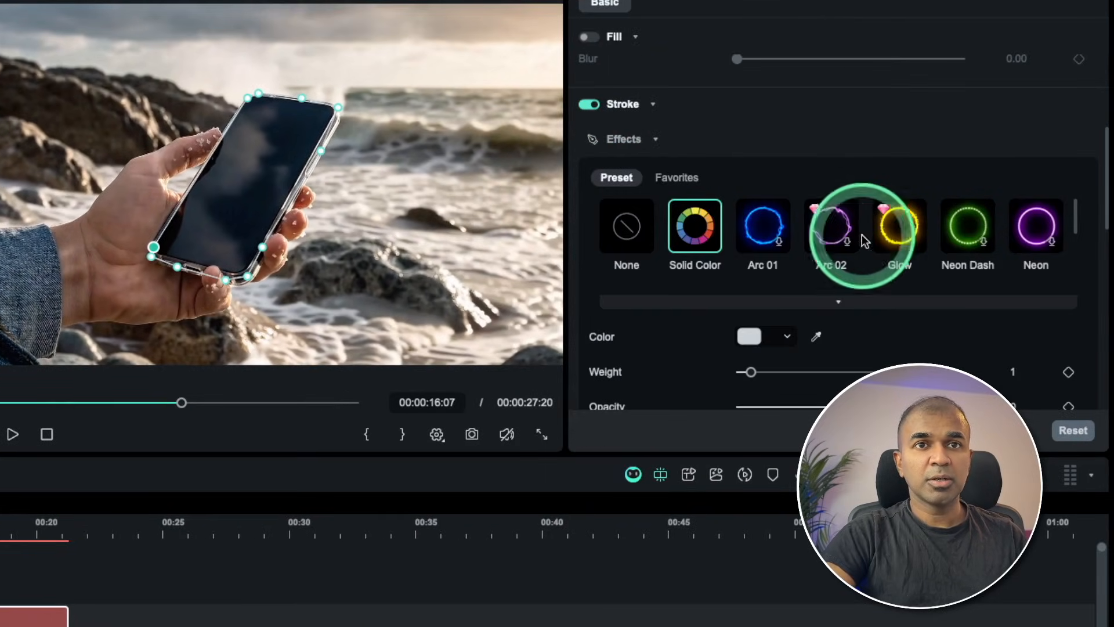
# Apply the Glow stroke effect to the phone outline and play it back full screen.
pyautogui.click(898, 235)
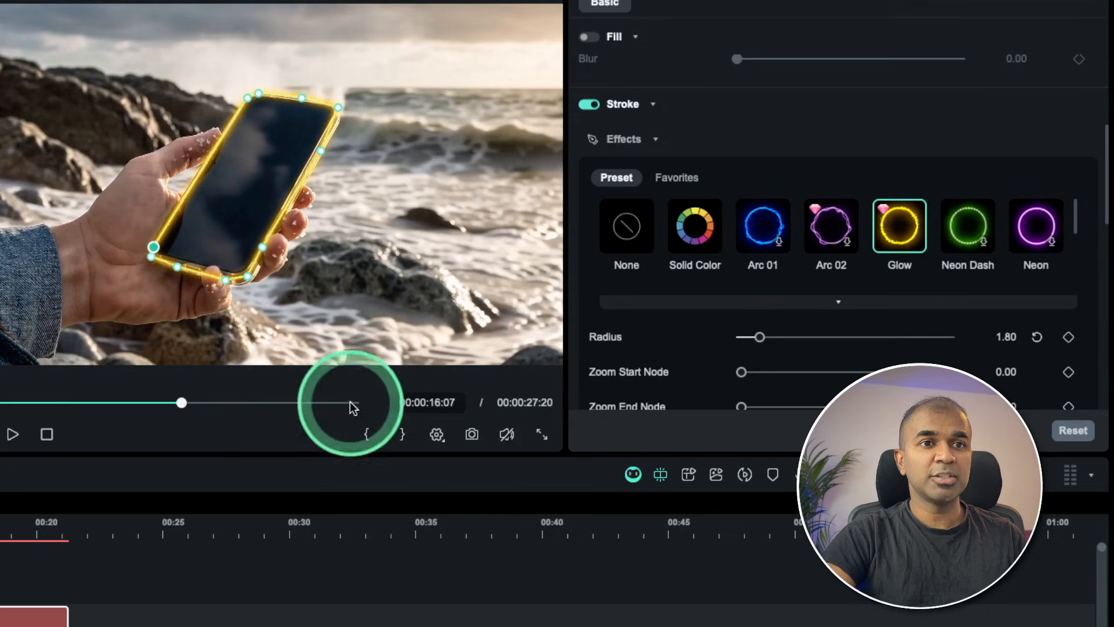
pyautogui.click(542, 434)
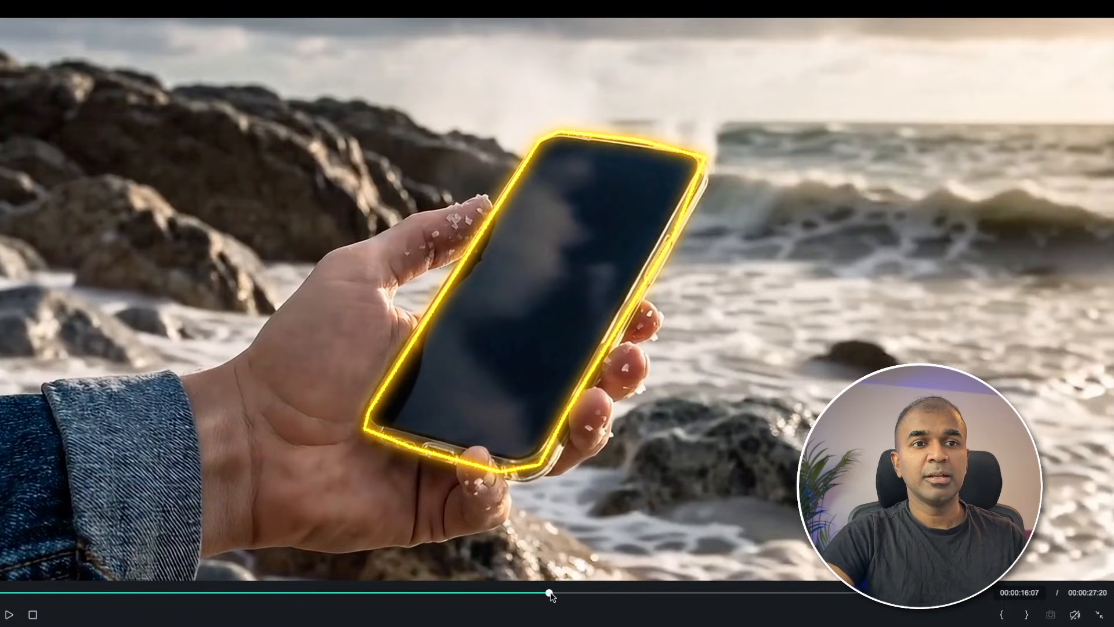
pyautogui.click(551, 593)
pyautogui.press('space')
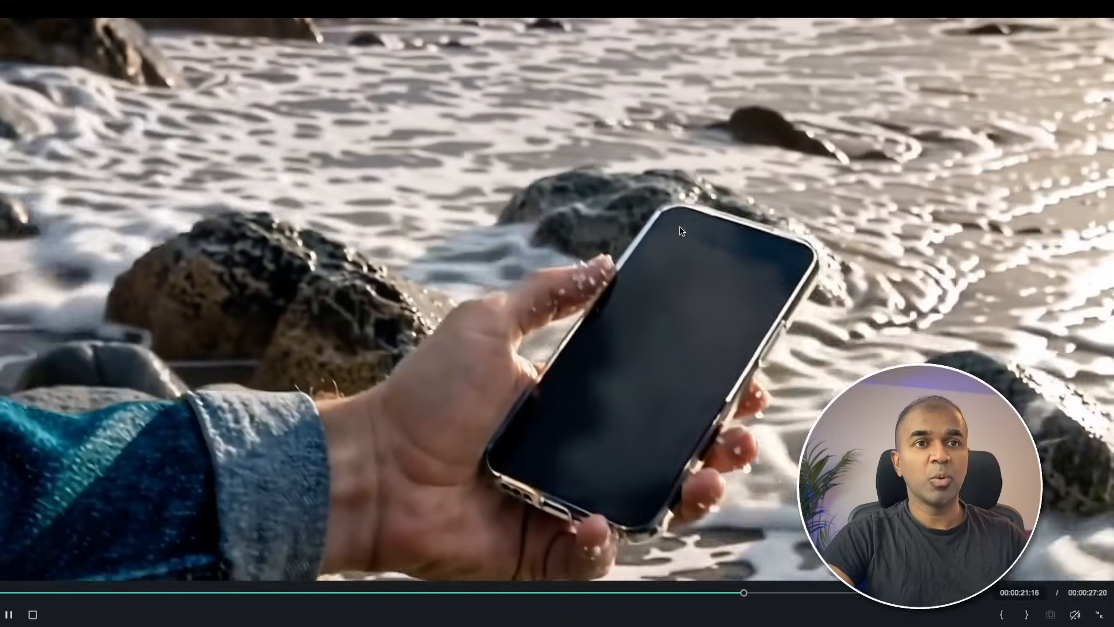
pyautogui.press('Escape')
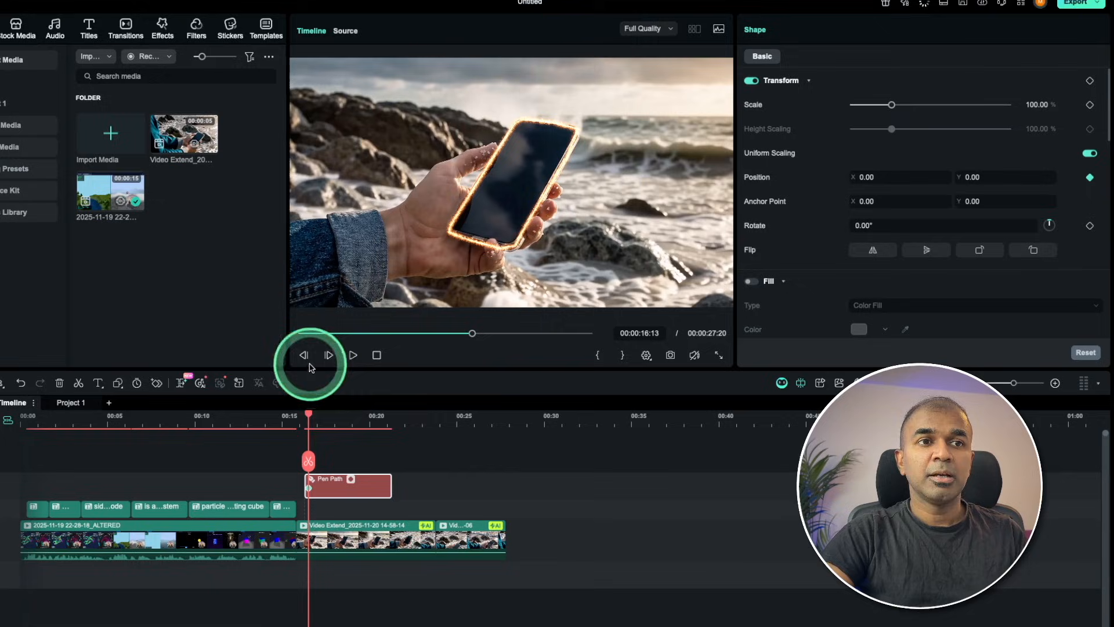
# At 00:00:20:03, move the outline back onto the phone, at position X 196.19, Y -120.33.
pyautogui.moveTo(309, 418); pyautogui.dragTo(372, 422)
pyautogui.click(519, 184)
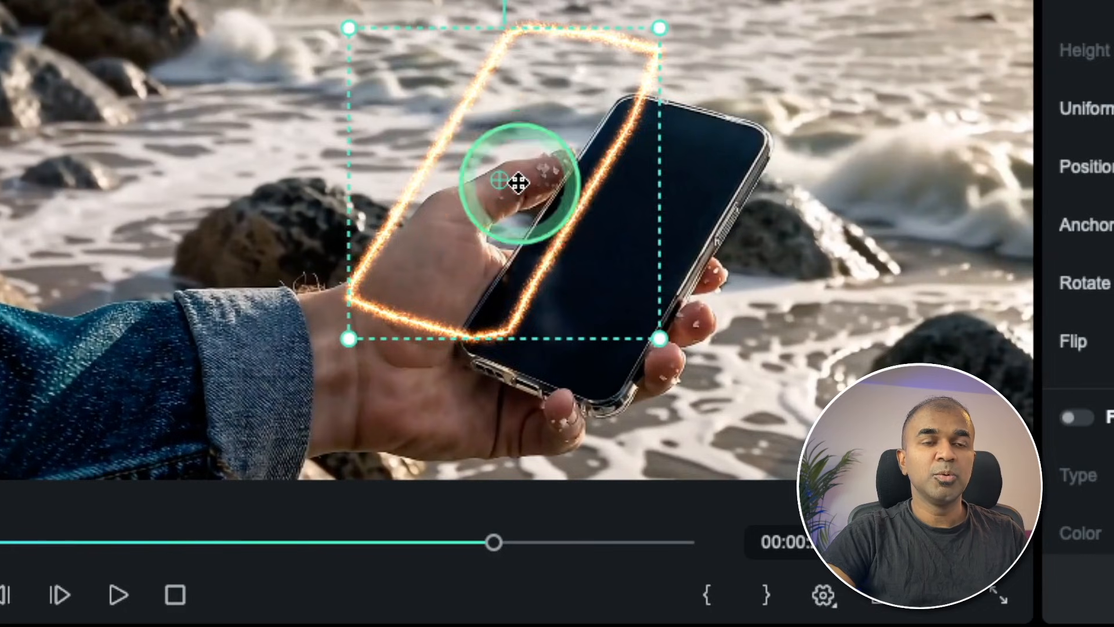
pyautogui.moveTo(518, 185); pyautogui.dragTo(636, 282)
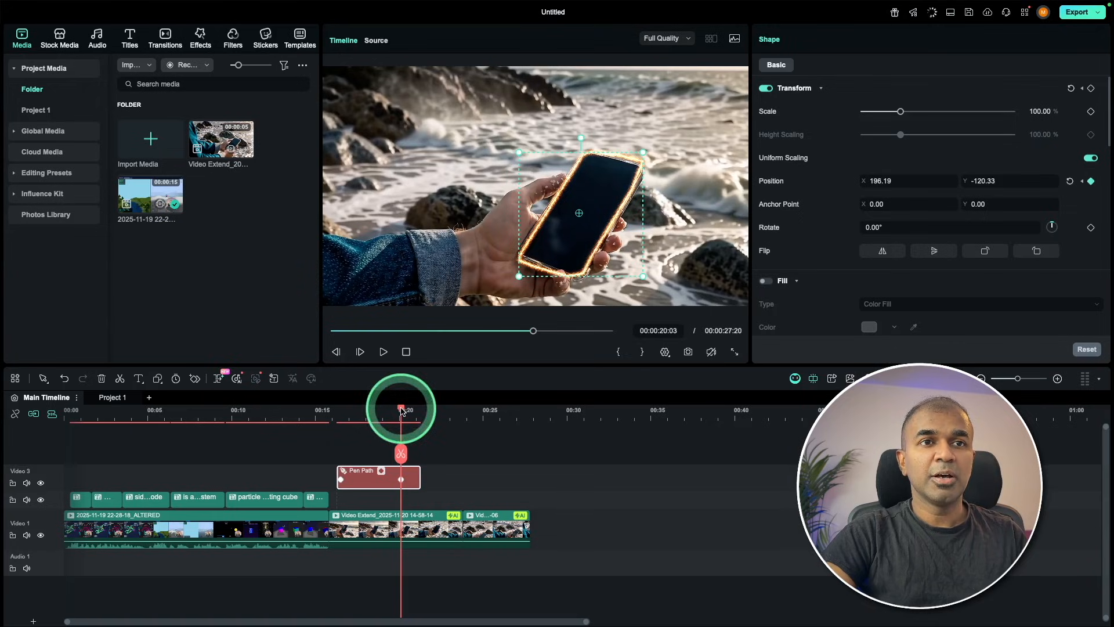
# At 00:00:18:14, realign the outline with the phone at position X 82.40, Y 5.90 and check the tracking by scrubbing.
pyautogui.moveTo(401, 411); pyautogui.dragTo(345, 412)
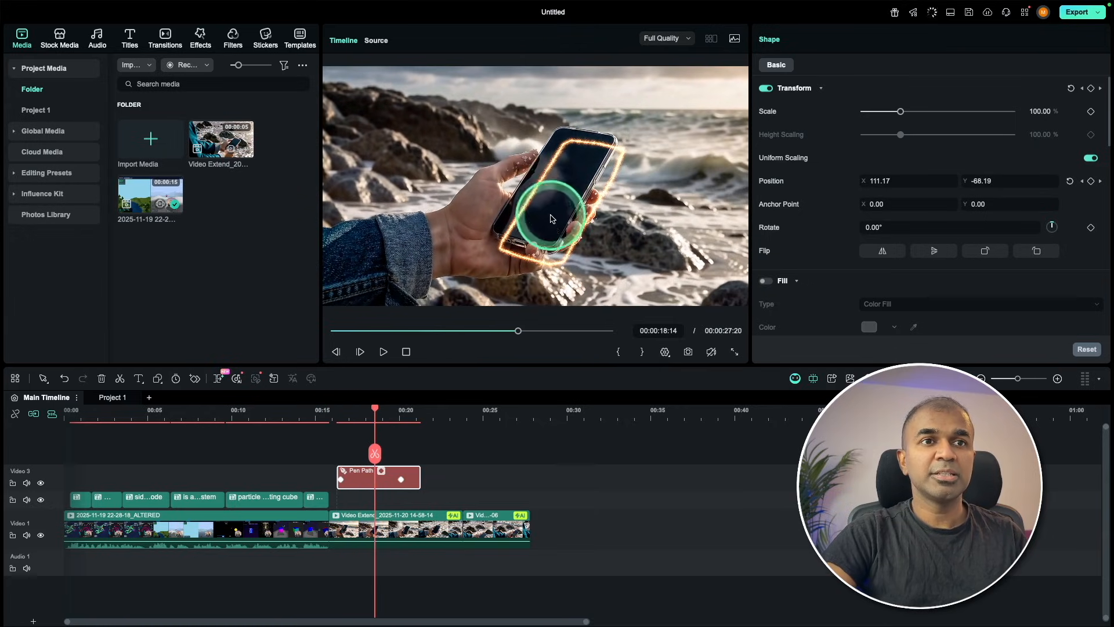
pyautogui.click(545, 192)
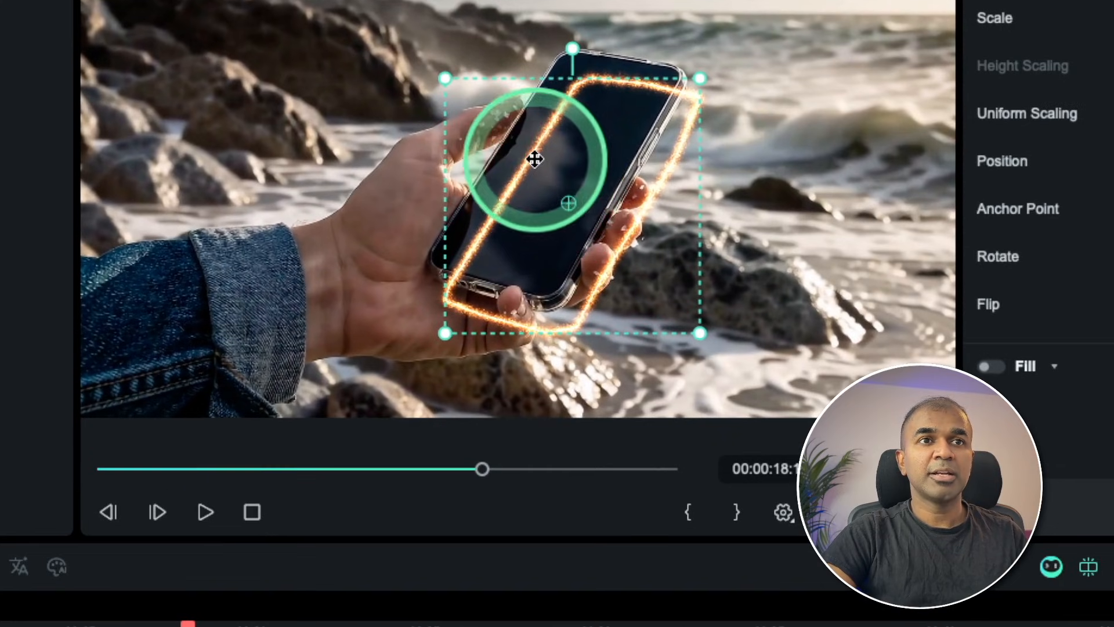
pyautogui.click(377, 414)
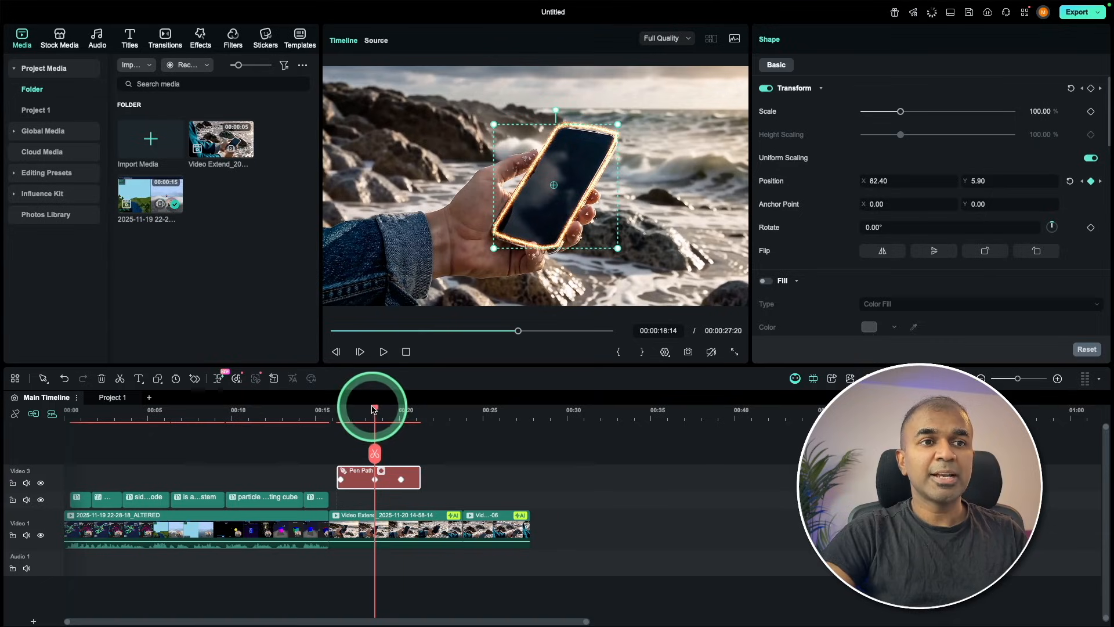
pyautogui.moveTo(372, 410)
pyautogui.mouseDown()
pyautogui.moveTo(338, 412)
pyautogui.moveTo(391, 411)
pyautogui.moveTo(363, 410)
pyautogui.moveTo(380, 411)
pyautogui.mouseUp()
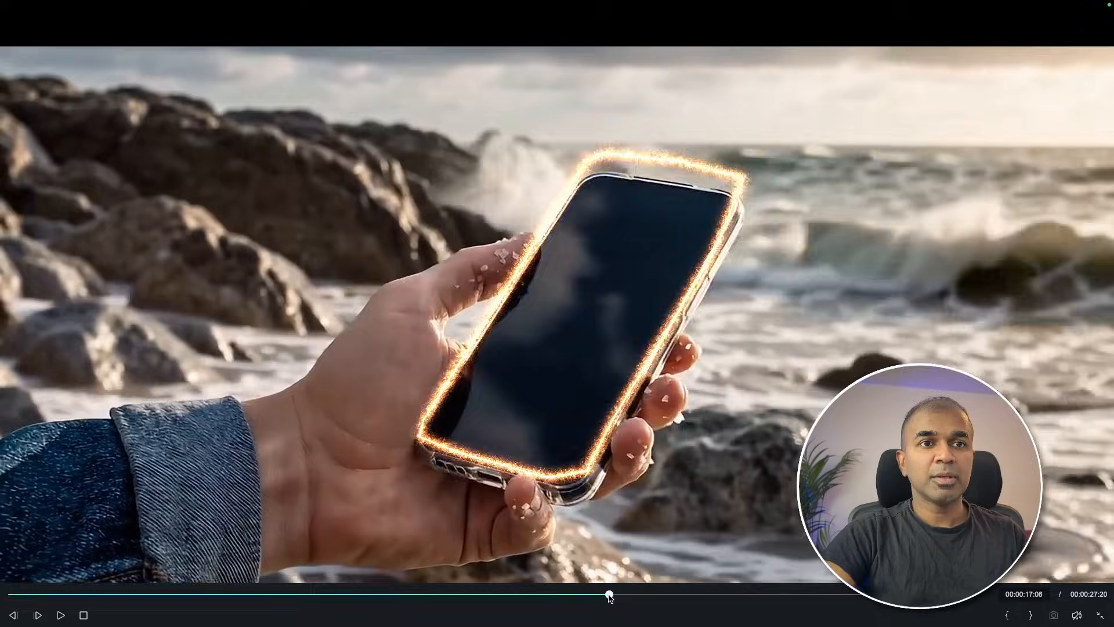
pyautogui.moveTo(609, 597); pyautogui.dragTo(668, 598)
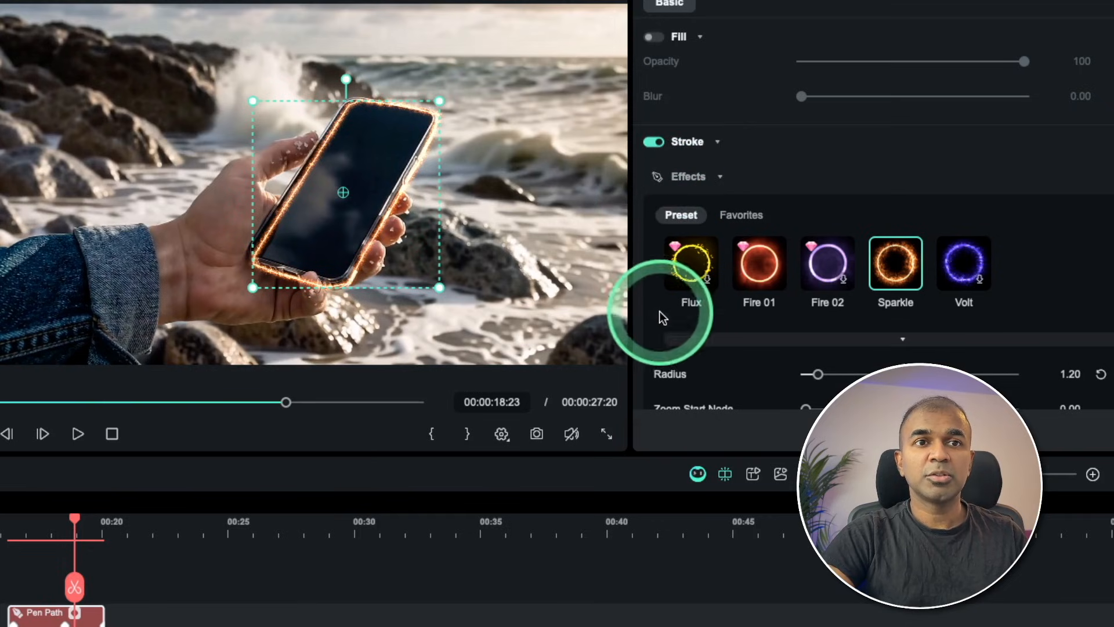
# At 00:00:16:13, keyframe the outline's trim path End at 0%.
pyautogui.scroll(-10, 662, 267)
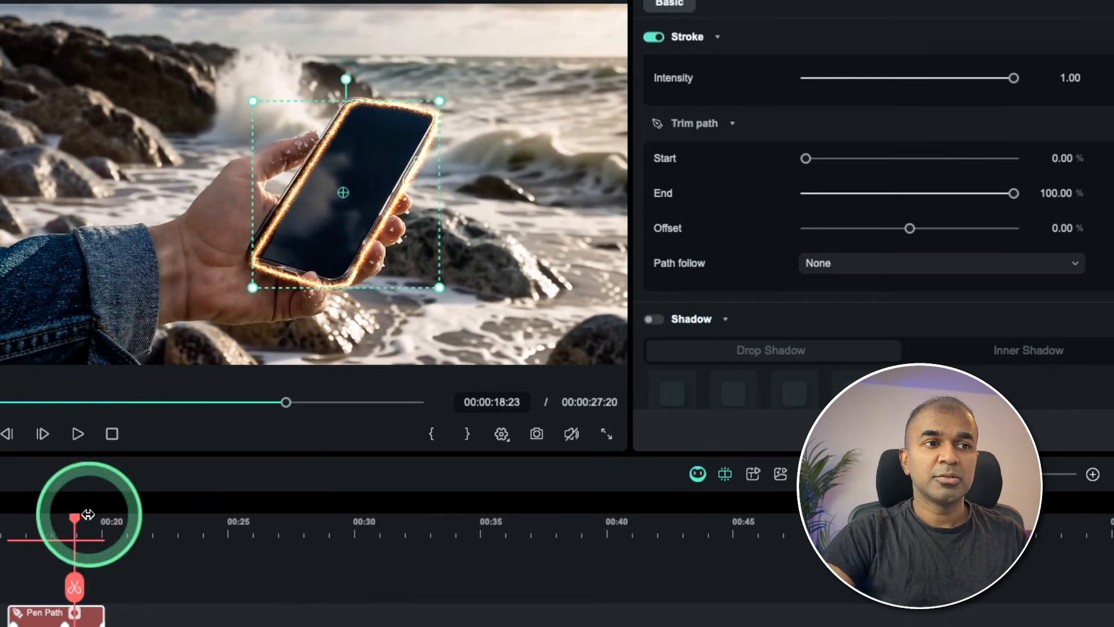
pyautogui.moveTo(76, 521); pyautogui.dragTo(26, 518)
pyautogui.moveTo(1014, 193); pyautogui.dragTo(926, 195)
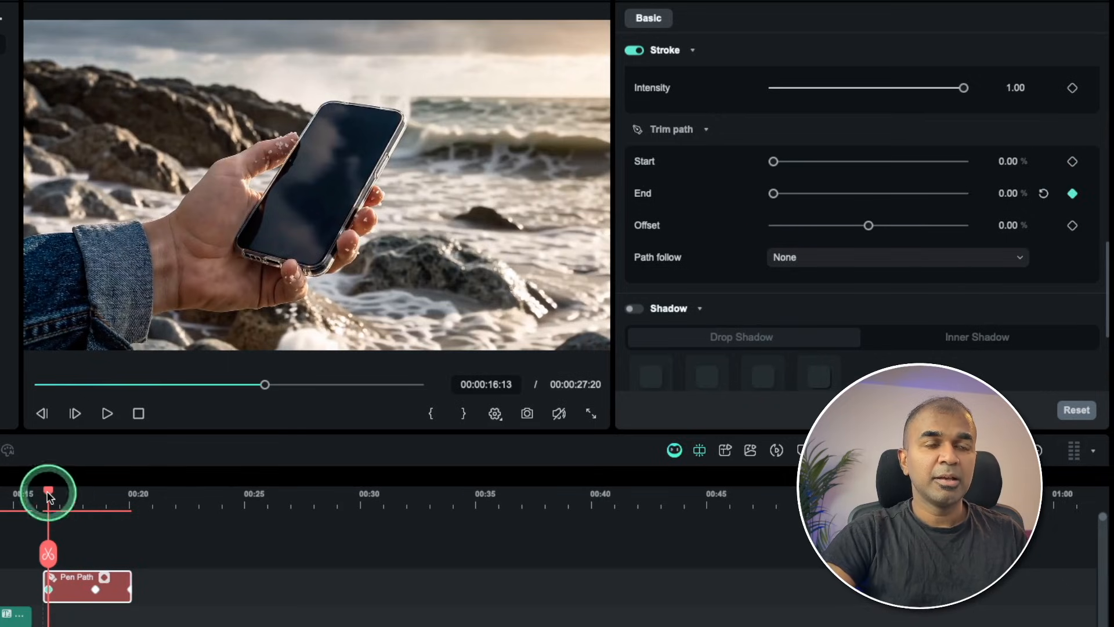
# Keyframe the outline's trim path End at 100% at 00:00:20:03 and scrub through the drawing animation.
pyautogui.moveTo(49, 493); pyautogui.dragTo(129, 503)
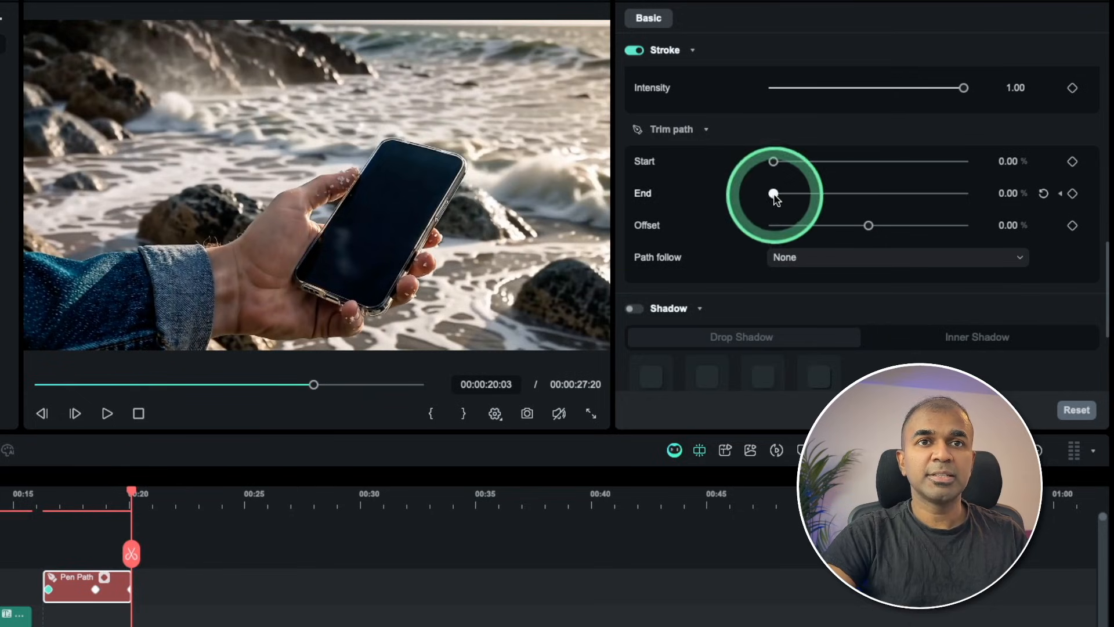
pyautogui.moveTo(775, 196); pyautogui.dragTo(805, 196)
pyautogui.moveTo(960, 194); pyautogui.dragTo(1074, 193)
pyautogui.click(1073, 193)
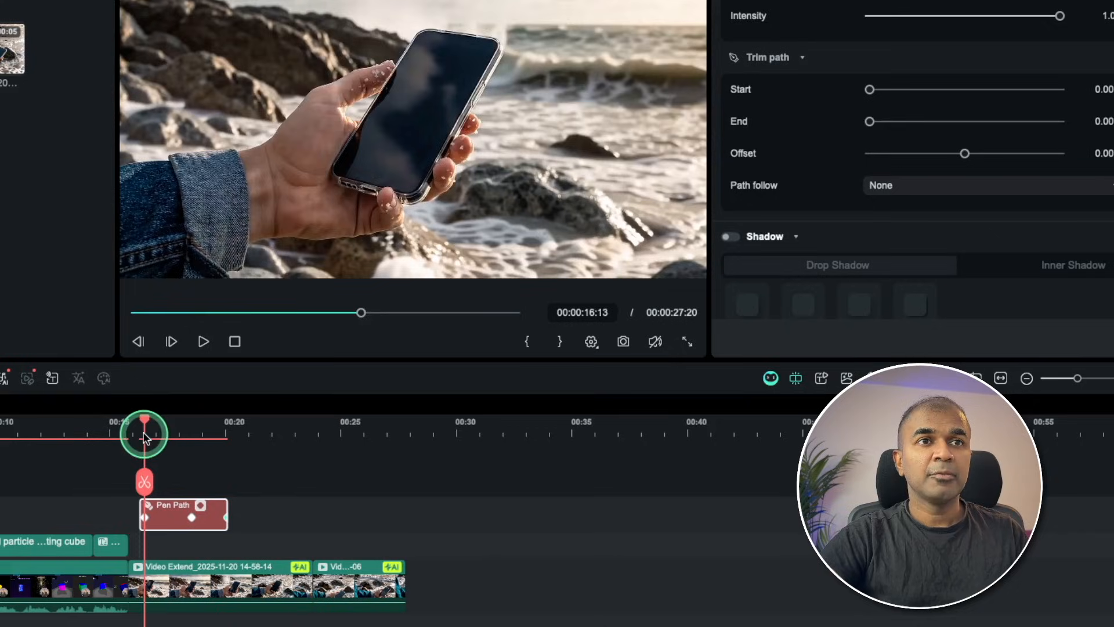
pyautogui.moveTo(144, 432); pyautogui.dragTo(225, 435)
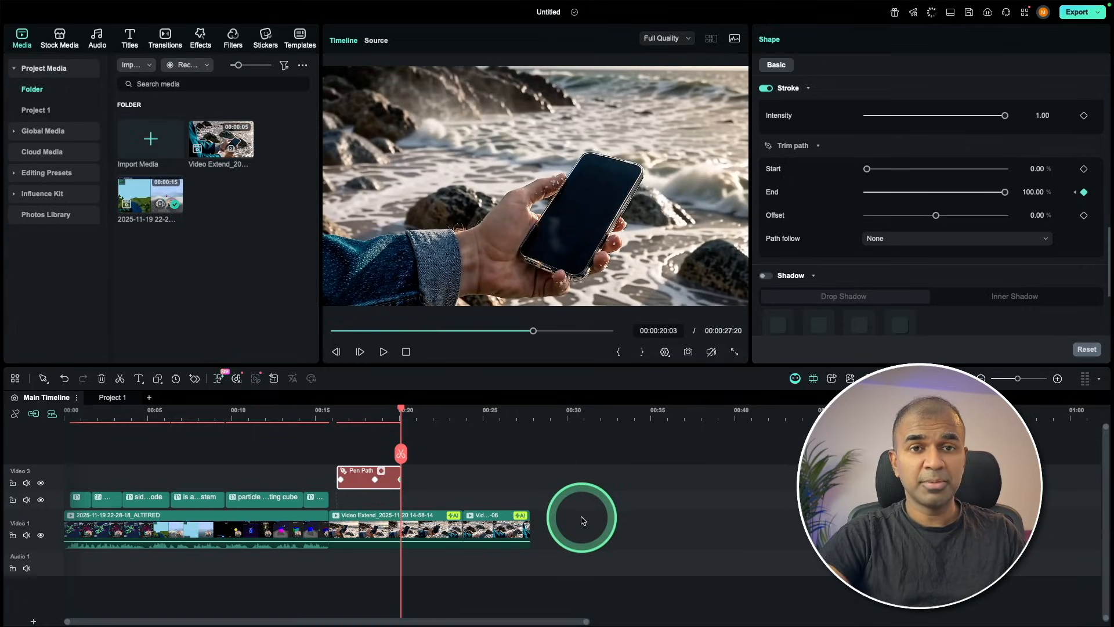
# Place the licensed-image world map after the last clip and draw a Pen Tool route from the western United States across Eurasia toward Australia.
pyautogui.moveTo(583, 520); pyautogui.dragTo(609, 527)
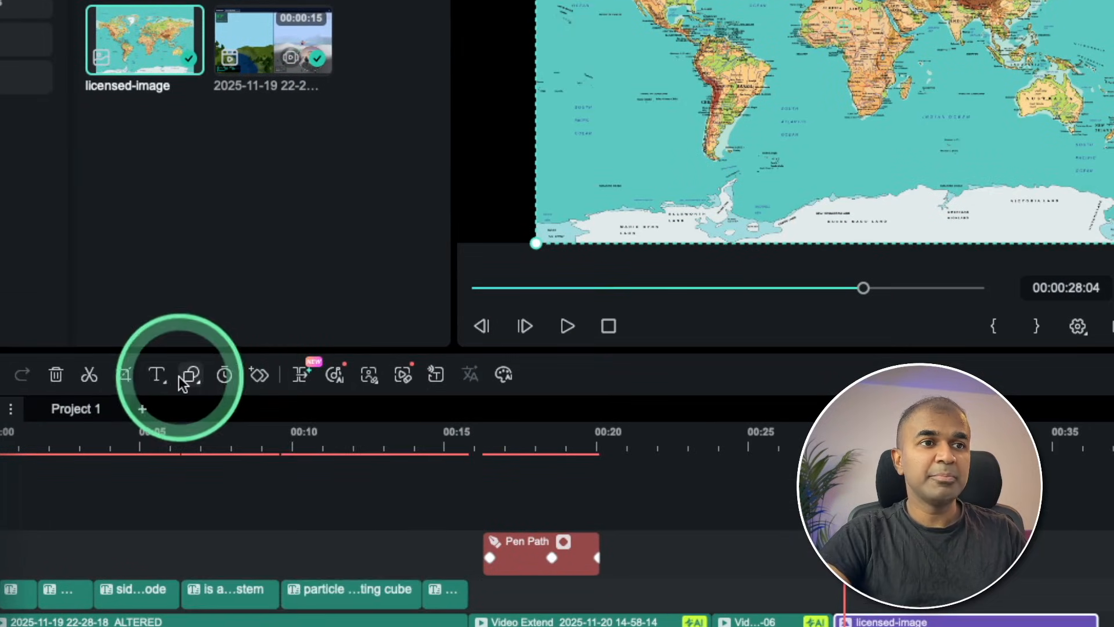
pyautogui.click(160, 378)
pyautogui.click(209, 407)
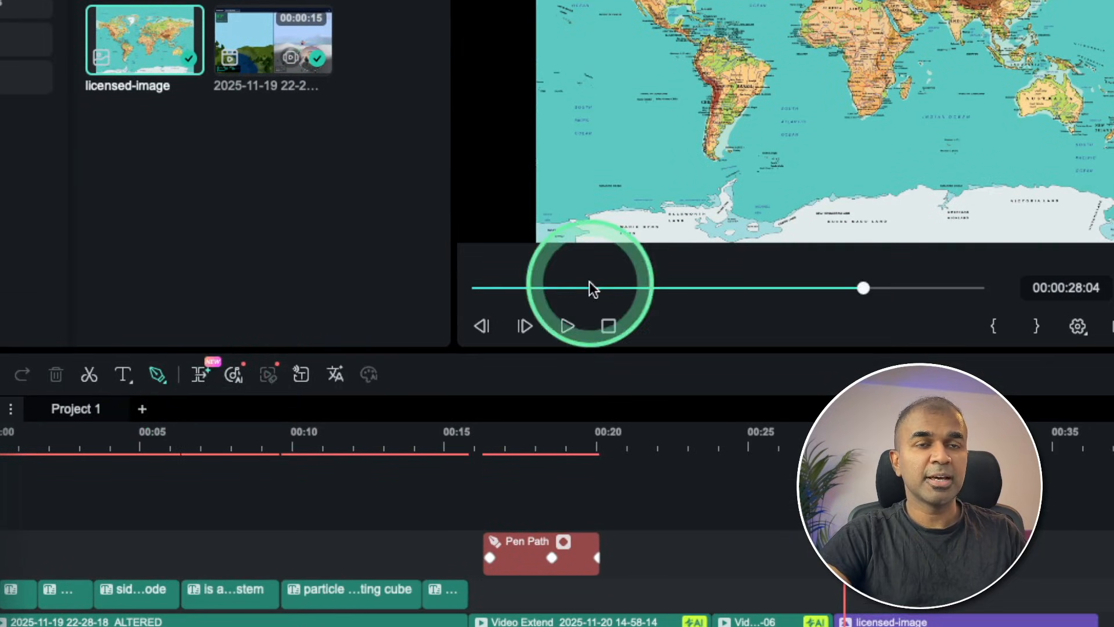
pyautogui.click(378, 230)
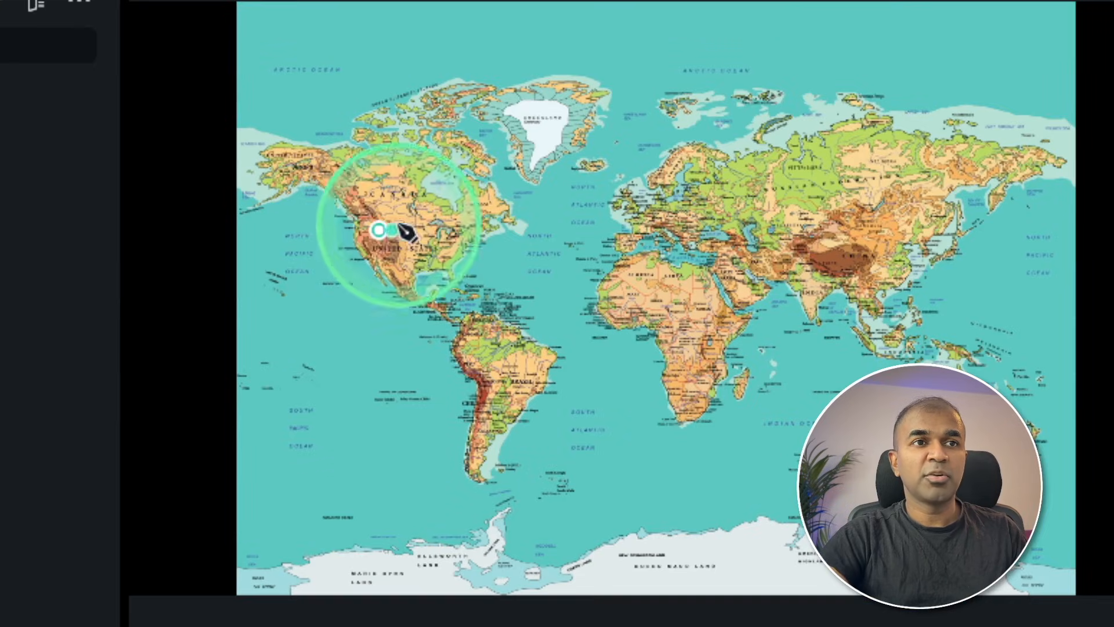
pyautogui.click(427, 220)
pyautogui.click(494, 219)
pyautogui.click(564, 220)
pyautogui.click(699, 230)
pyautogui.click(810, 263)
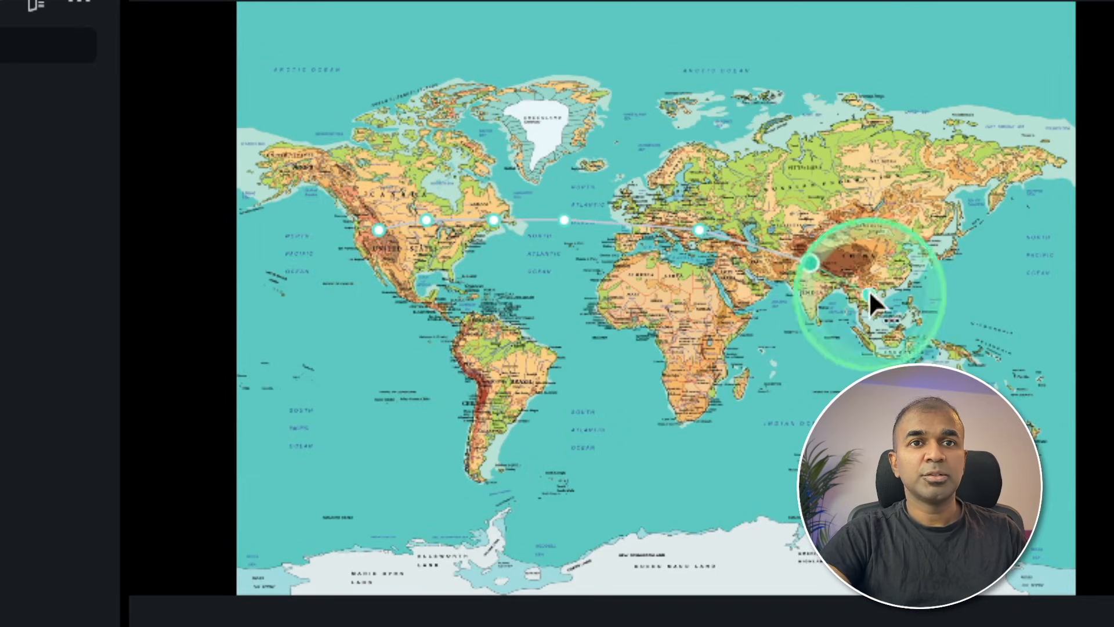
pyautogui.click(870, 295)
pyautogui.click(910, 328)
pyautogui.click(927, 343)
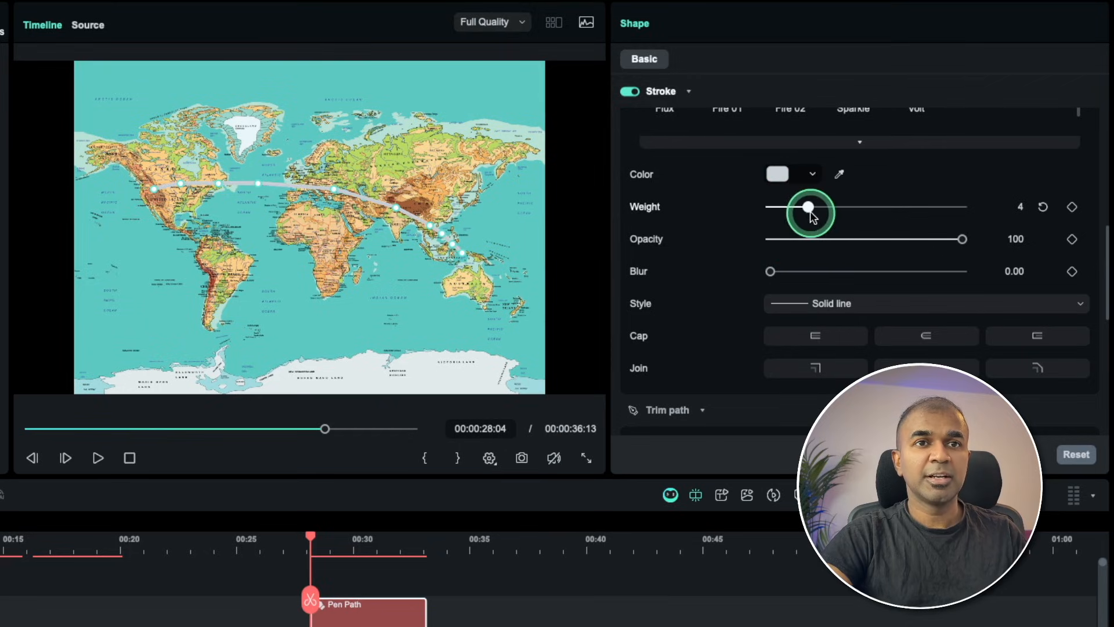
# Set the route path's stroke weight to 4 and its color to purple.
pyautogui.click(784, 185)
pyautogui.click(815, 229)
pyautogui.scroll(-3, 697, 252)
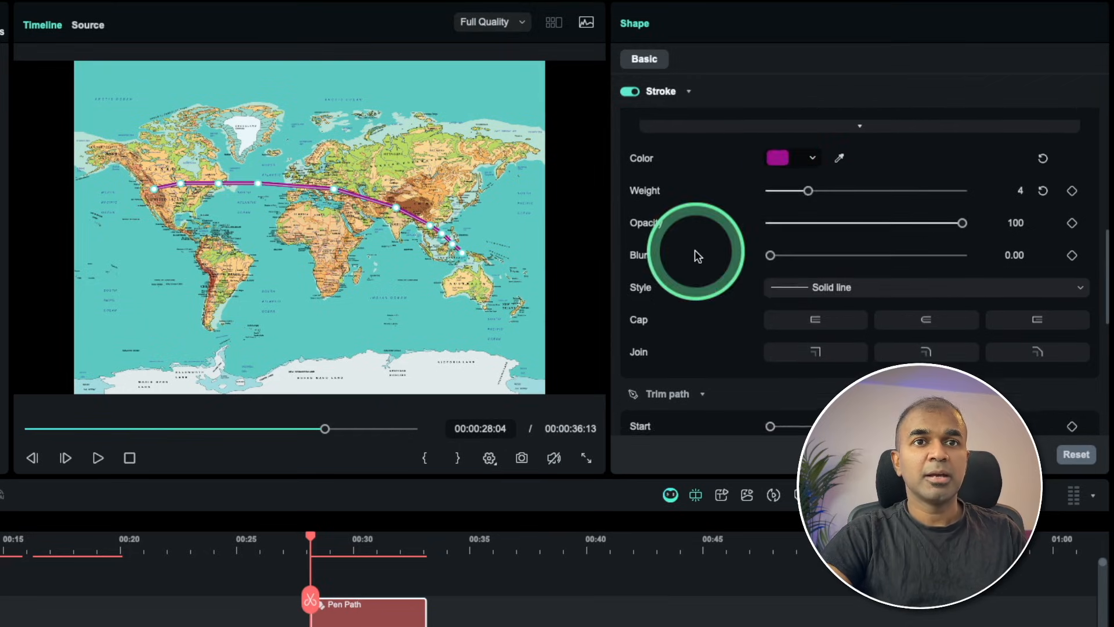
# Attach the Airplane preset to the route through the trim path's Path follow option.
pyautogui.scroll(-5, 696, 255)
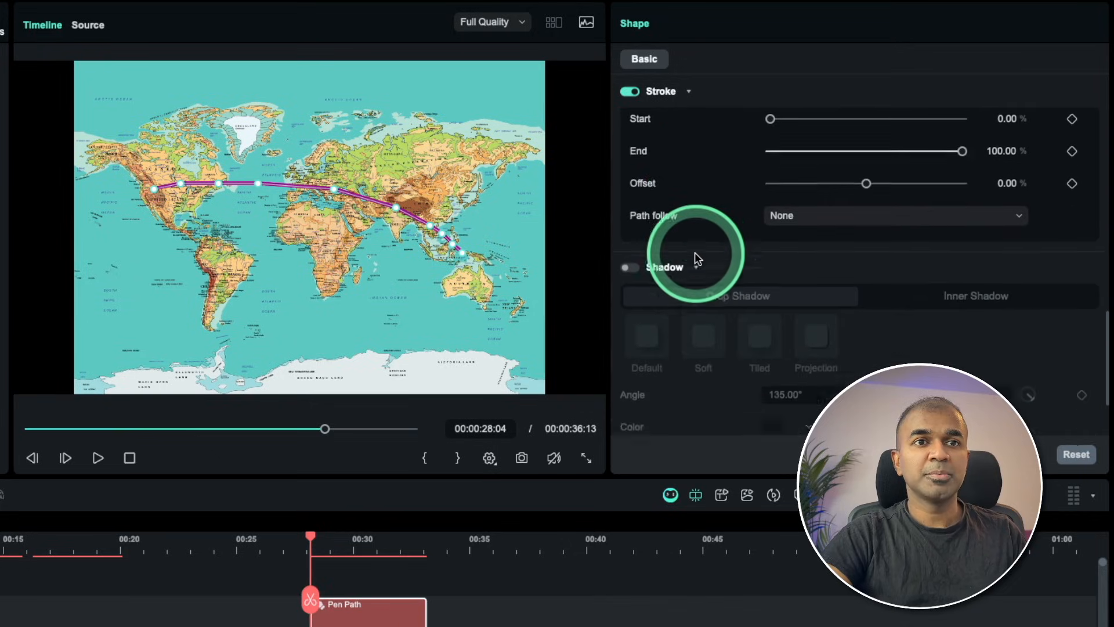
pyautogui.scroll(1, 696, 254)
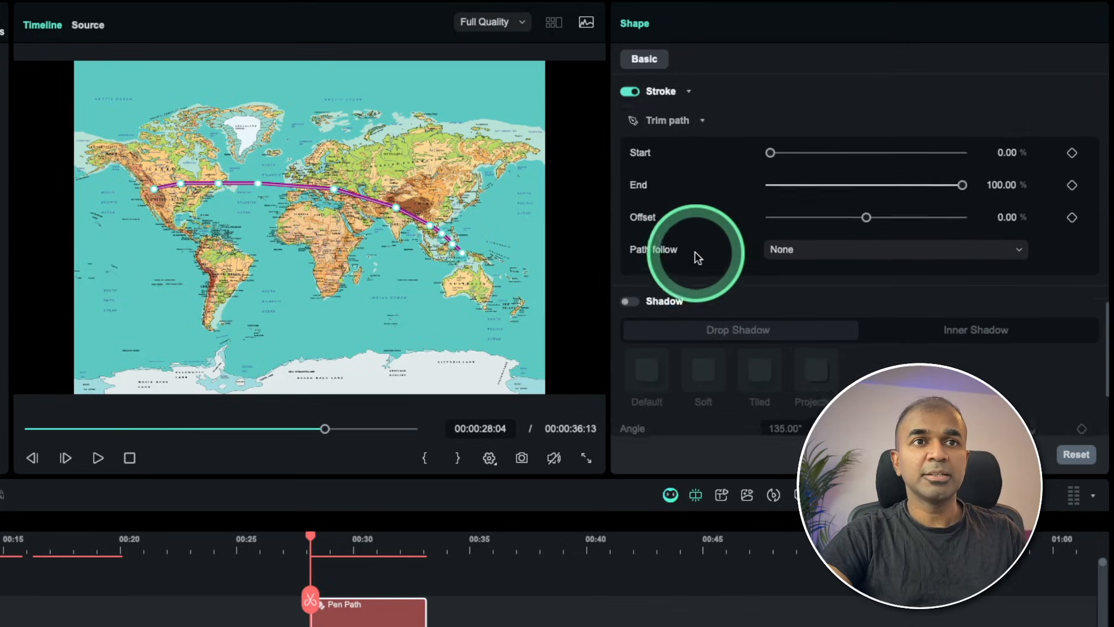
pyautogui.click(834, 260)
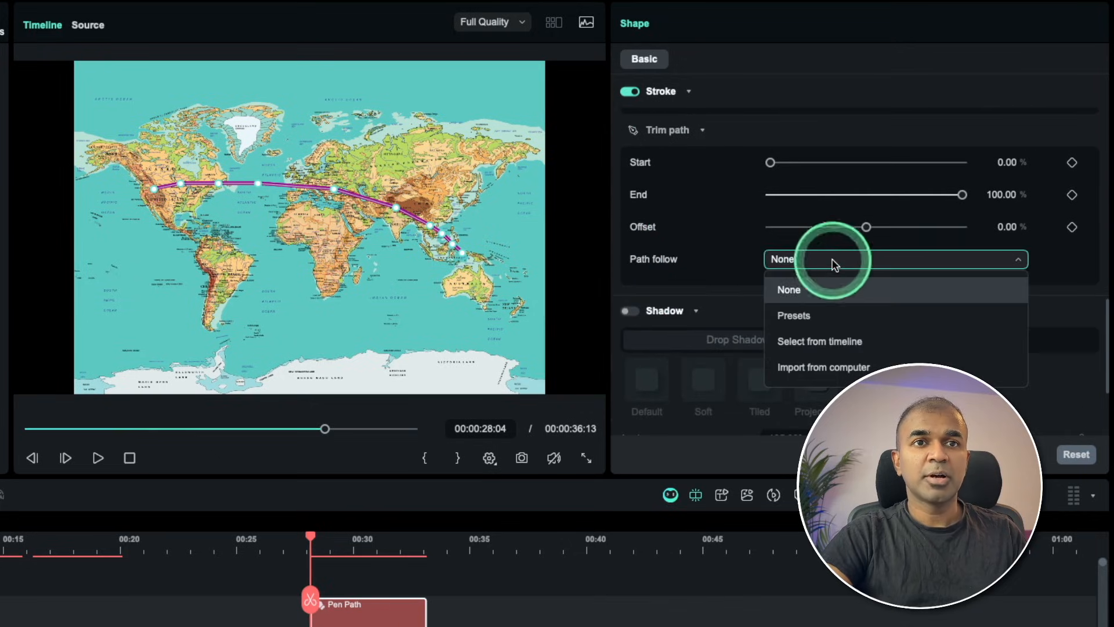
pyautogui.click(827, 323)
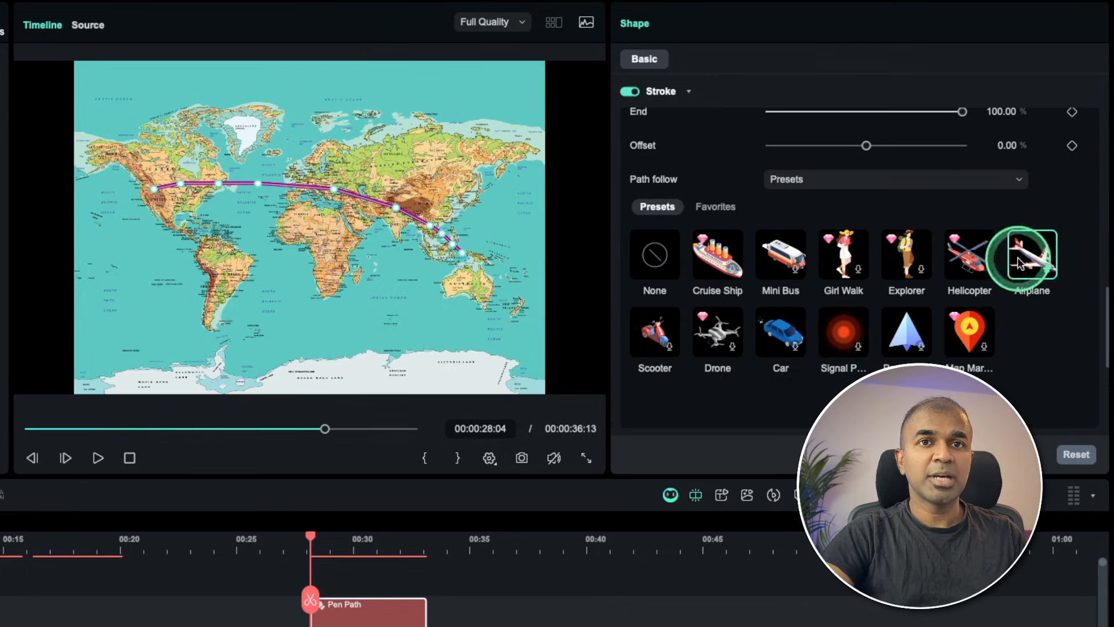
pyautogui.click(1020, 263)
pyautogui.click(1064, 284)
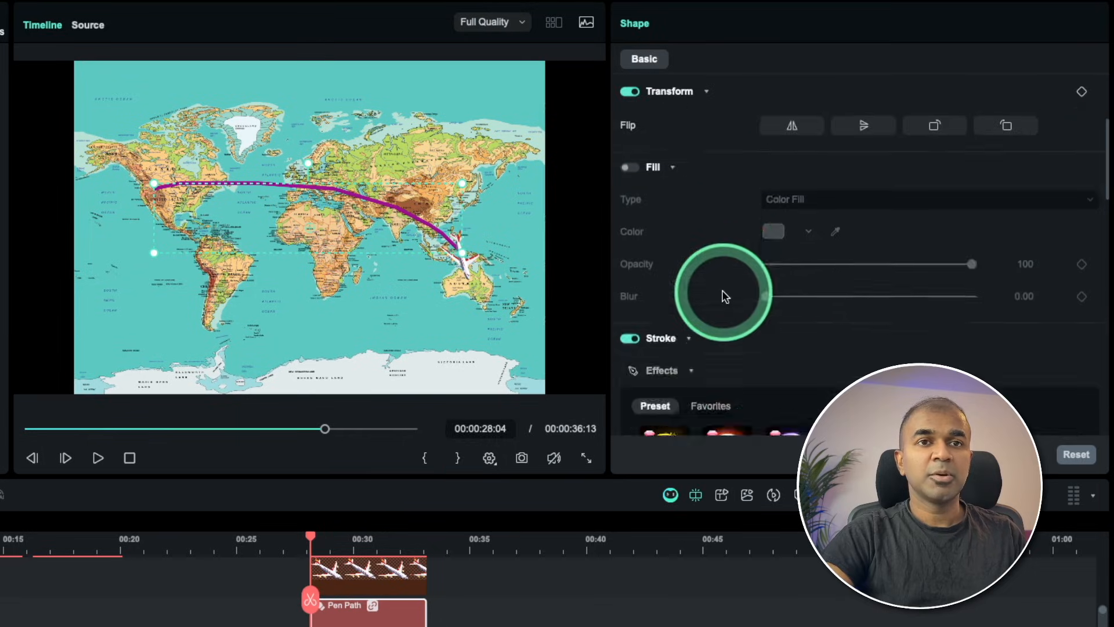
# Test the airplane's travel by trimming the route, and keyframe the trim path End at 0% at 00:00:28:04.
pyautogui.scroll(-5, 726, 297)
pyautogui.scroll(-7, 930, 284)
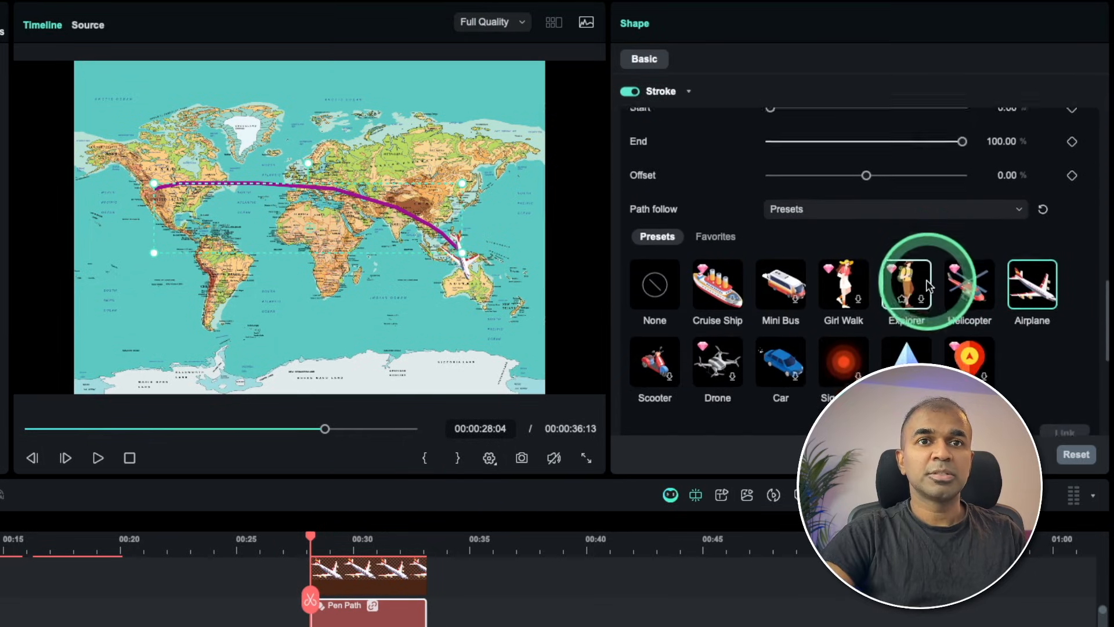
pyautogui.scroll(1, 964, 238)
pyautogui.moveTo(962, 181); pyautogui.dragTo(873, 184)
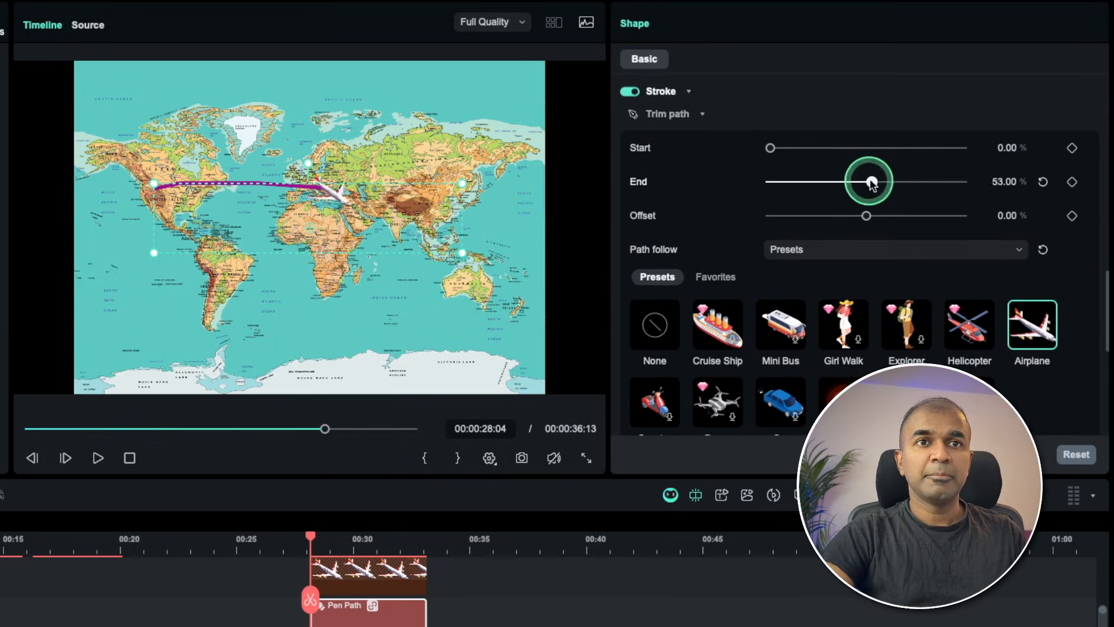
pyautogui.moveTo(742, 180); pyautogui.dragTo(743, 180)
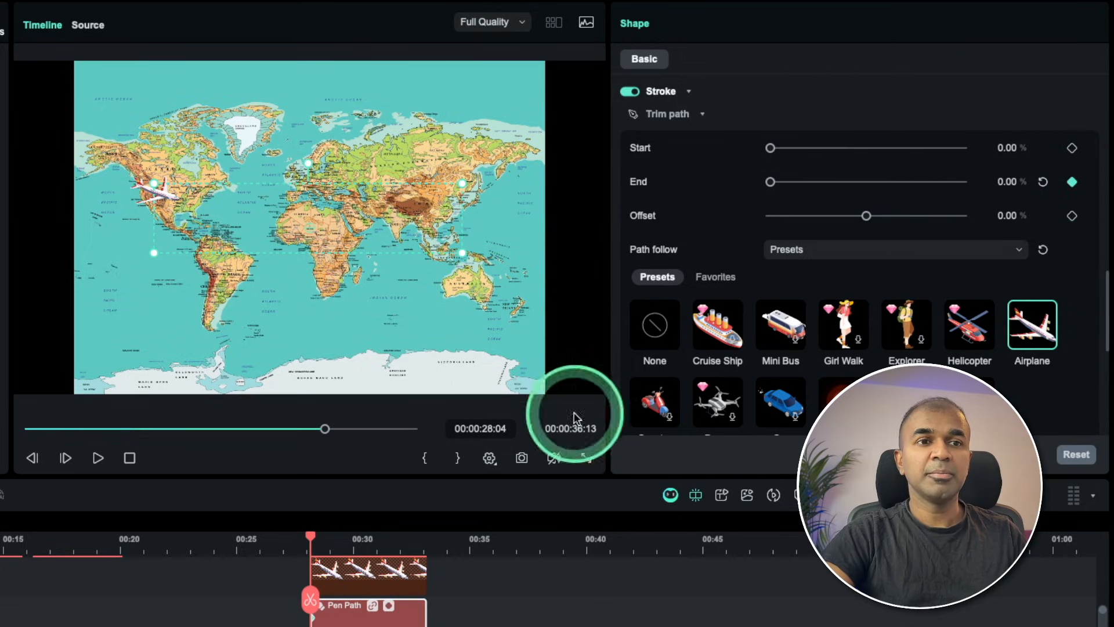
# Keyframe the route's trim path End at 100% at 00:00:33:04 and play back the airplane's flight.
pyautogui.moveTo(312, 538); pyautogui.dragTo(376, 541)
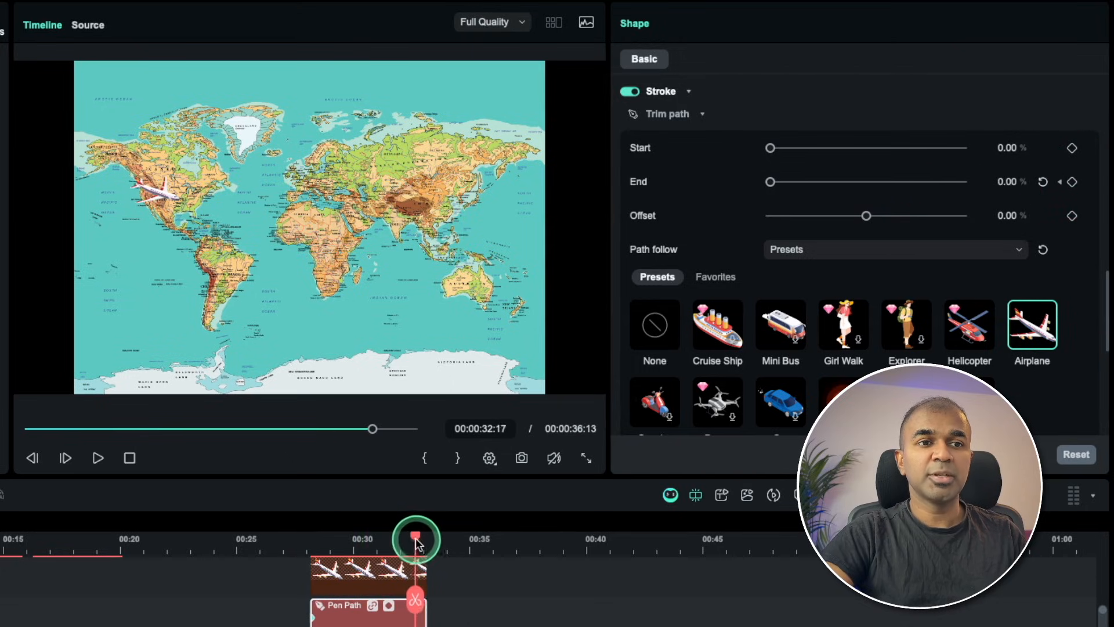
pyautogui.click(1072, 182)
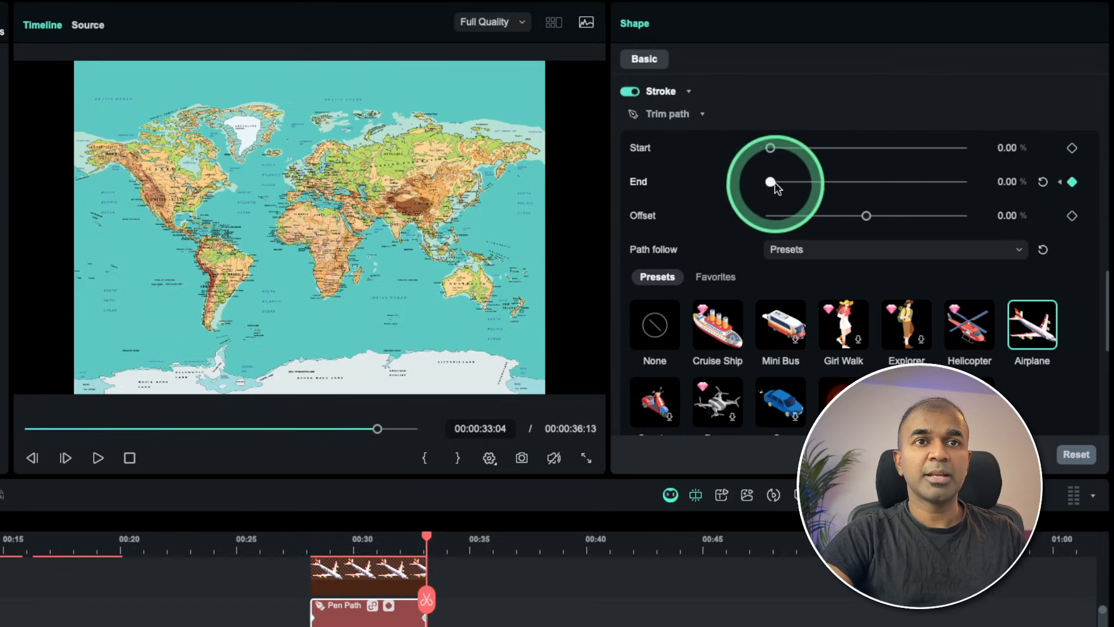
pyautogui.moveTo(959, 184); pyautogui.dragTo(981, 182)
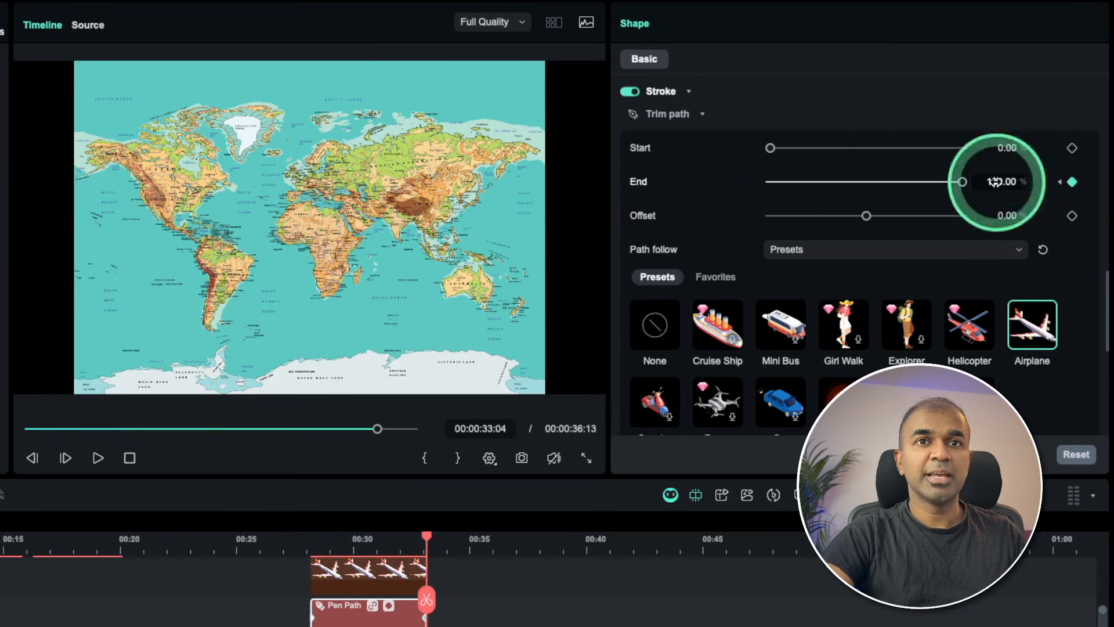
pyautogui.moveTo(426, 540); pyautogui.dragTo(316, 557)
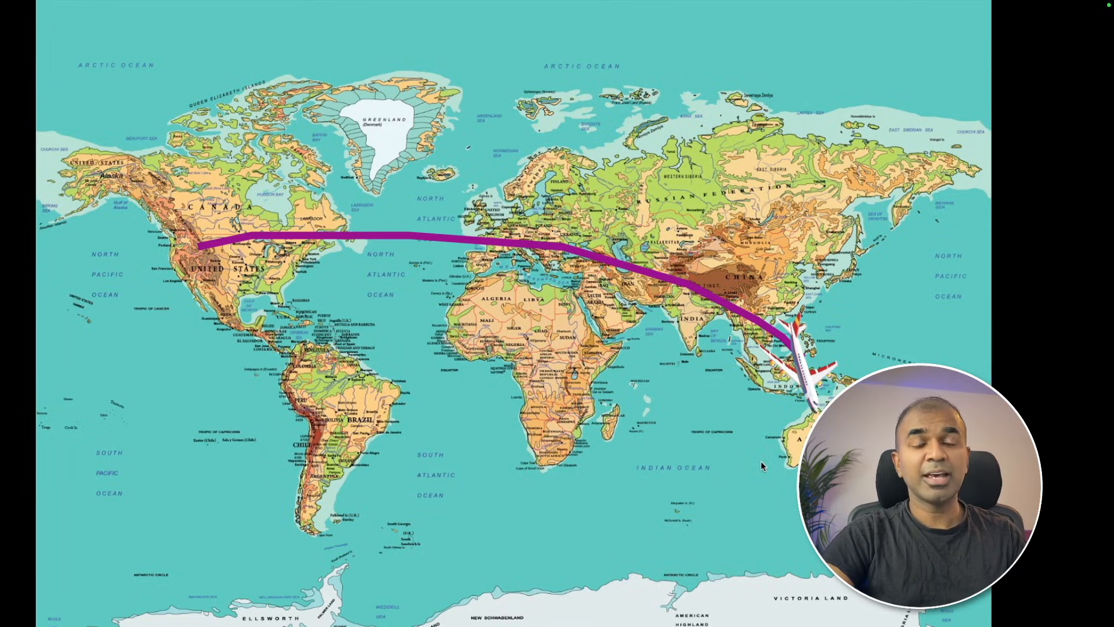
pyautogui.click(761, 477)
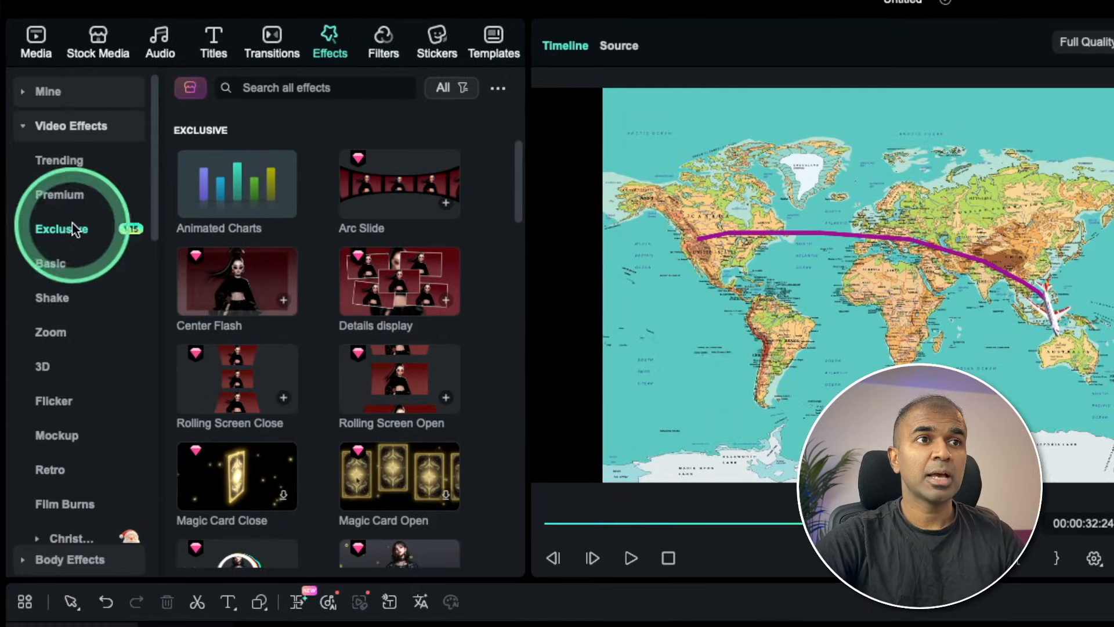
# Open the Animated Charts effect, compare its bar, donut, line and pie variants, and choose the Column Chart.
pyautogui.click(236, 193)
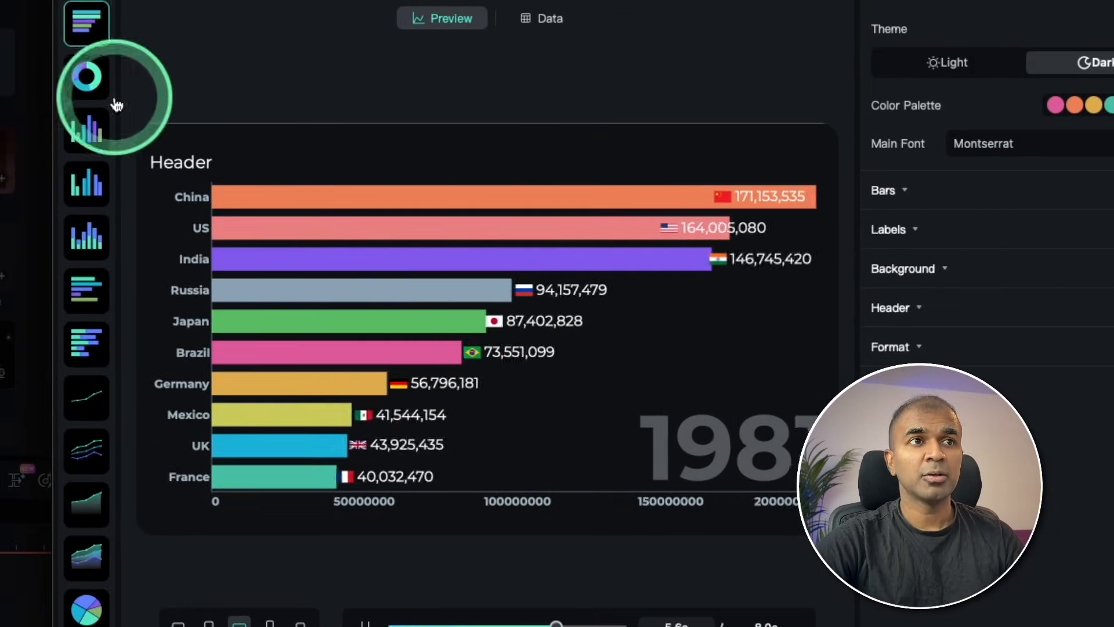
pyautogui.click(93, 77)
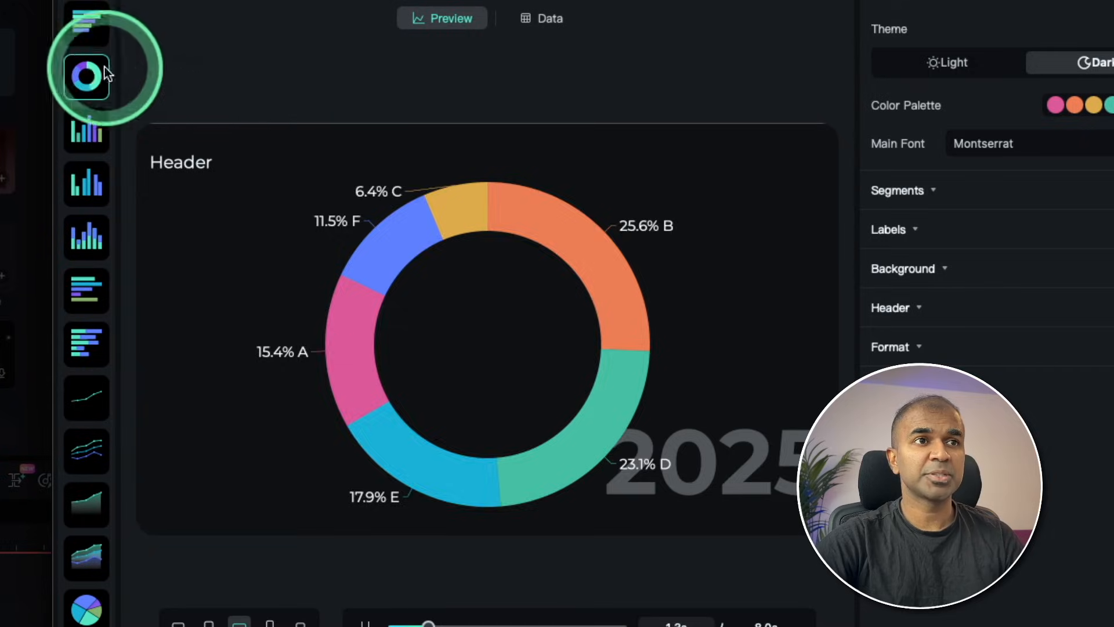
pyautogui.click(87, 129)
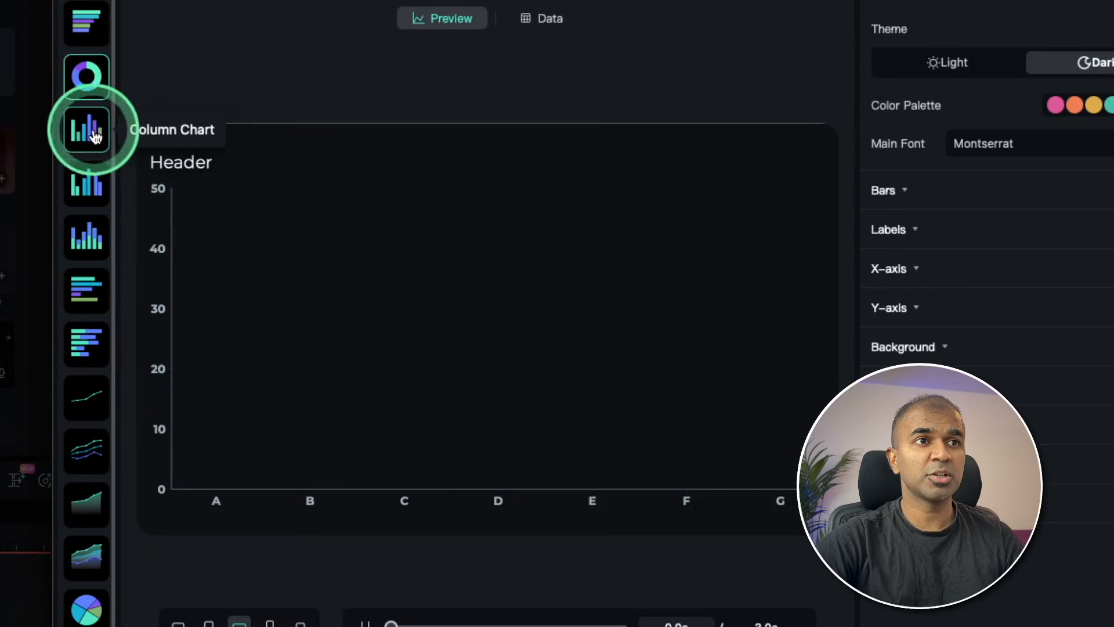
pyautogui.click(88, 176)
pyautogui.click(87, 290)
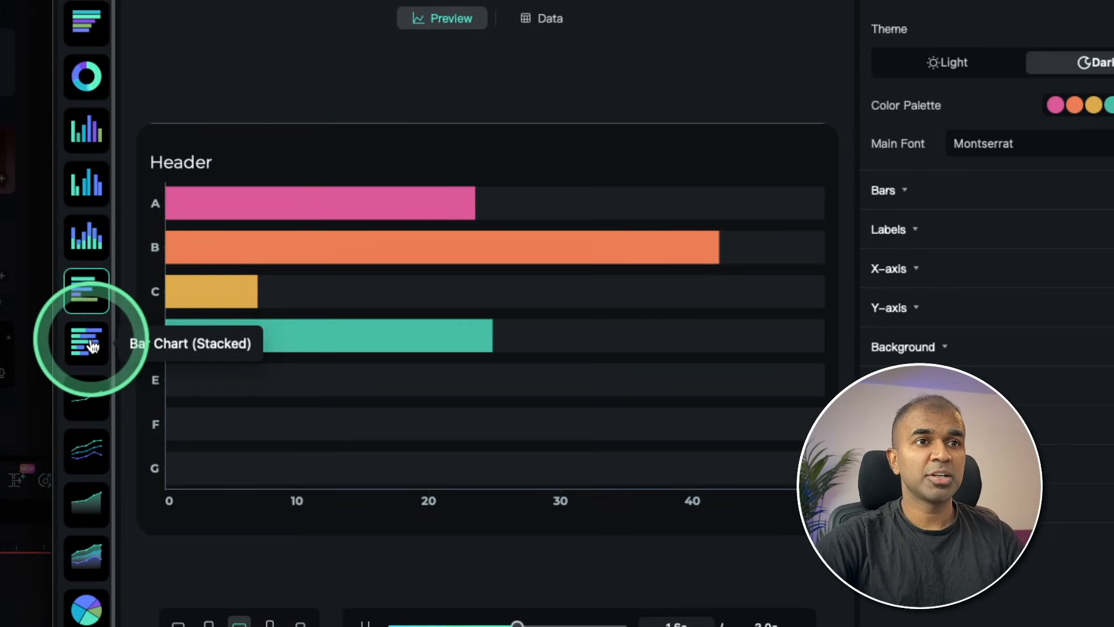
pyautogui.click(90, 395)
pyautogui.scroll(-1, 88, 523)
pyautogui.click(89, 571)
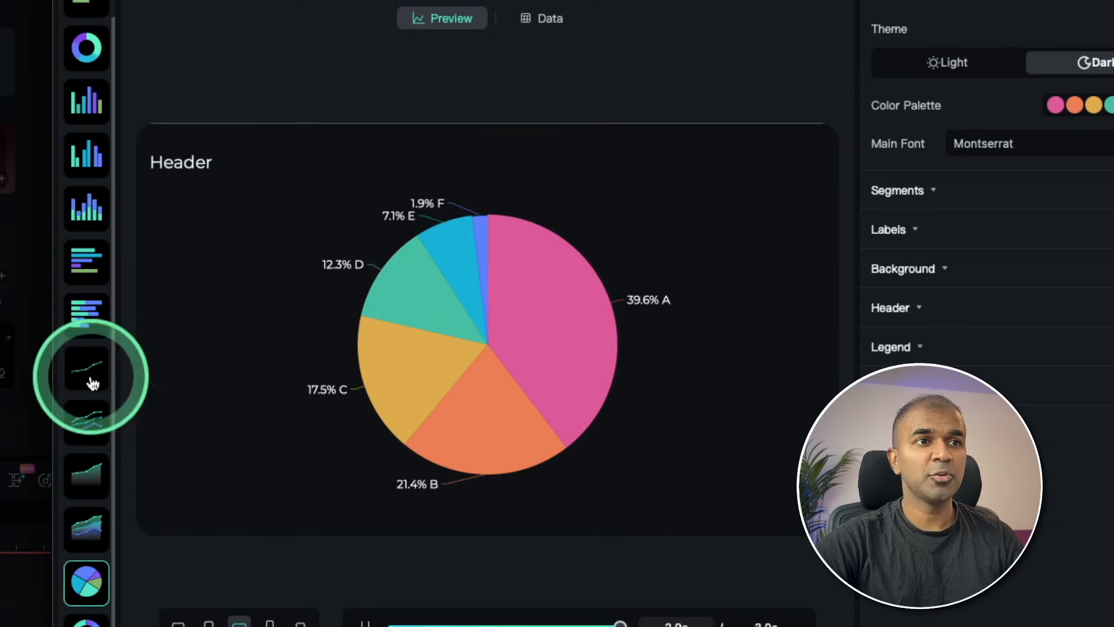
pyautogui.click(88, 208)
pyautogui.click(86, 101)
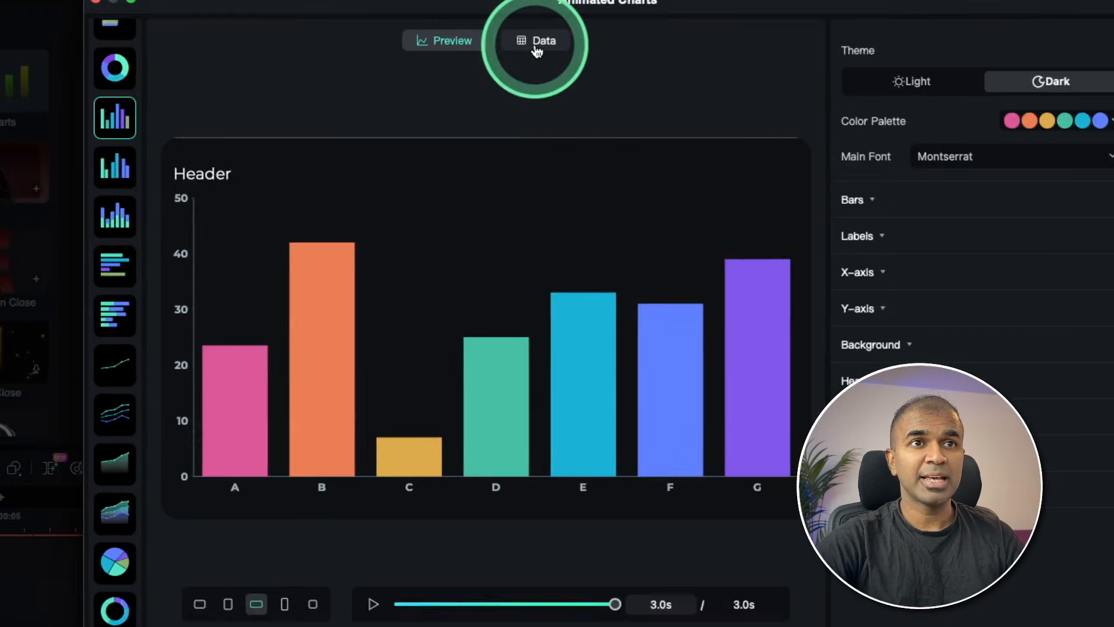
# Set the number for type A to 5 in the column chart's data table.
pyautogui.click(536, 50)
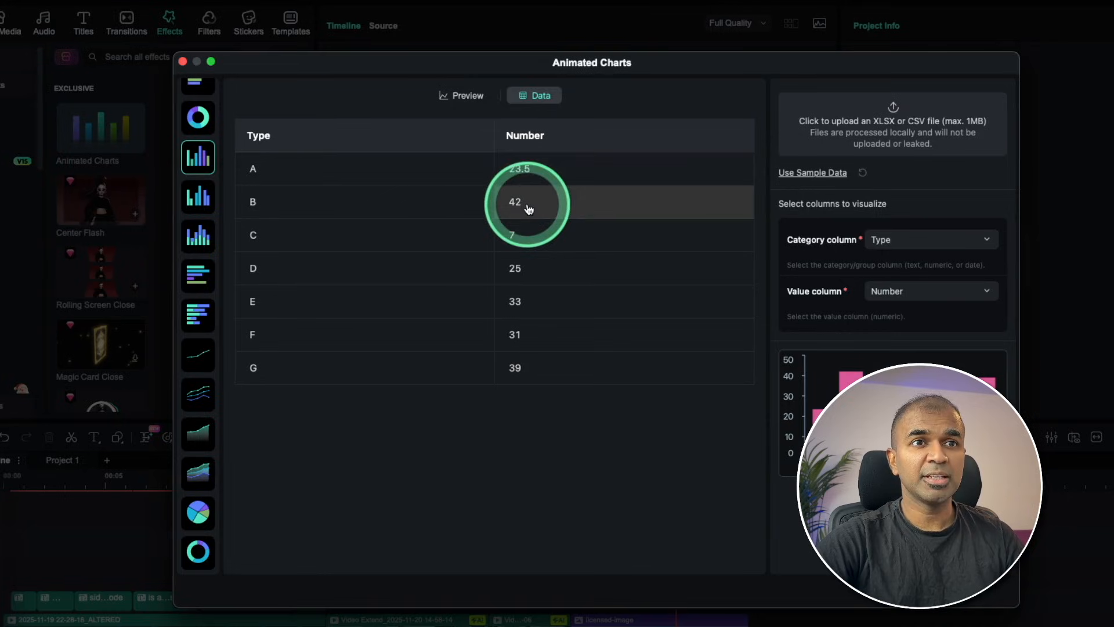
pyautogui.click(546, 169)
pyautogui.moveTo(534, 172); pyautogui.dragTo(494, 169)
pyautogui.write('50')
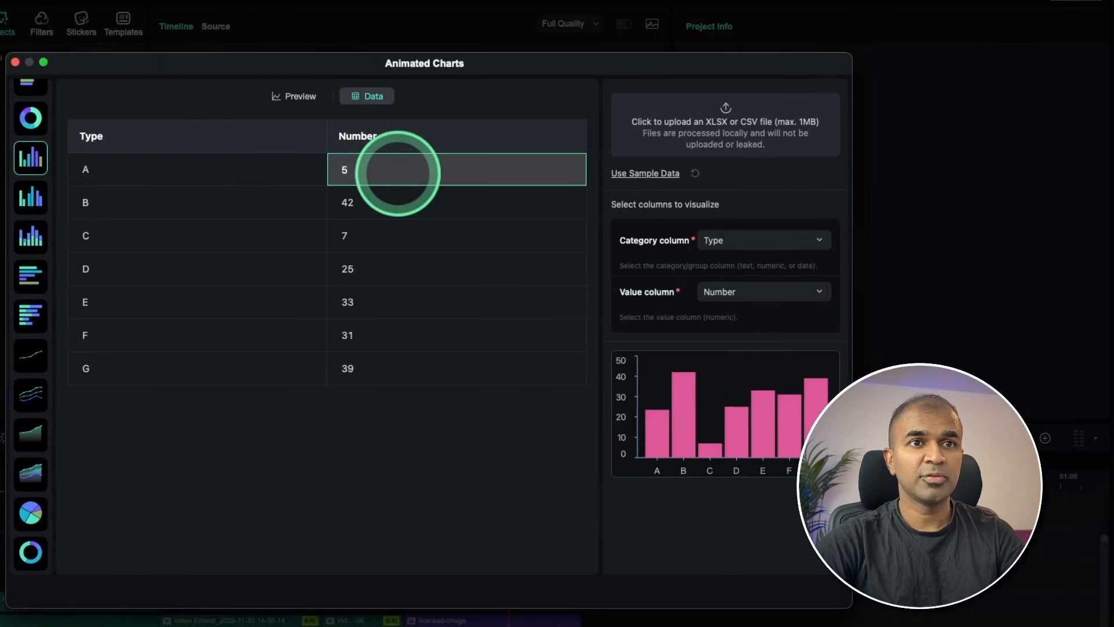
pyautogui.click(427, 217)
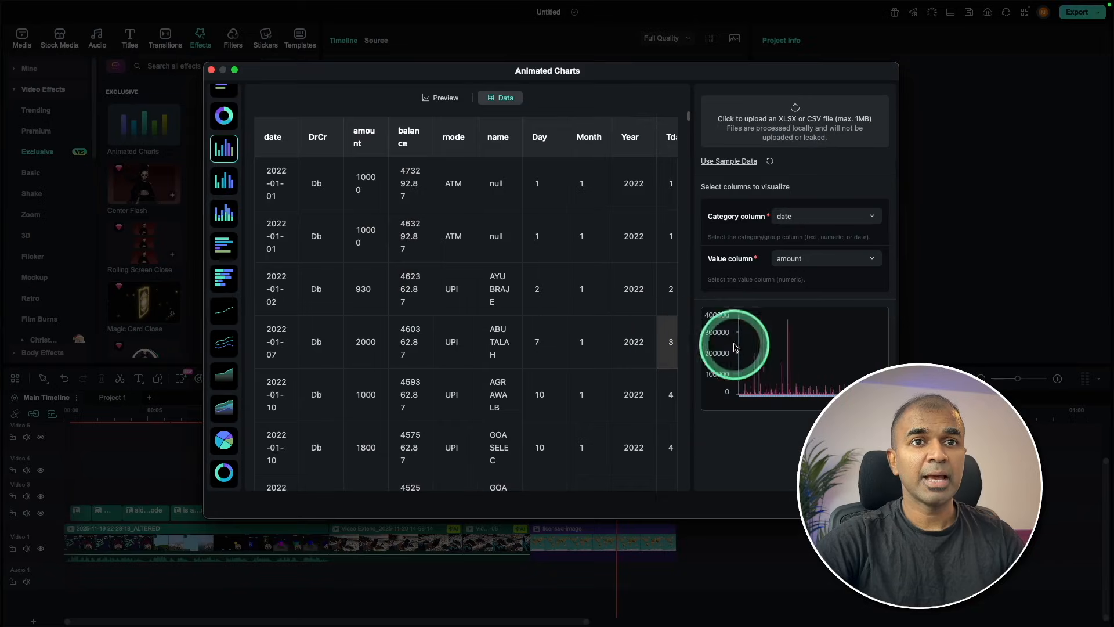
# Preview the column chart with the imported data, expand its bar settings, and try the Light theme before restoring Dark.
pyautogui.click(442, 100)
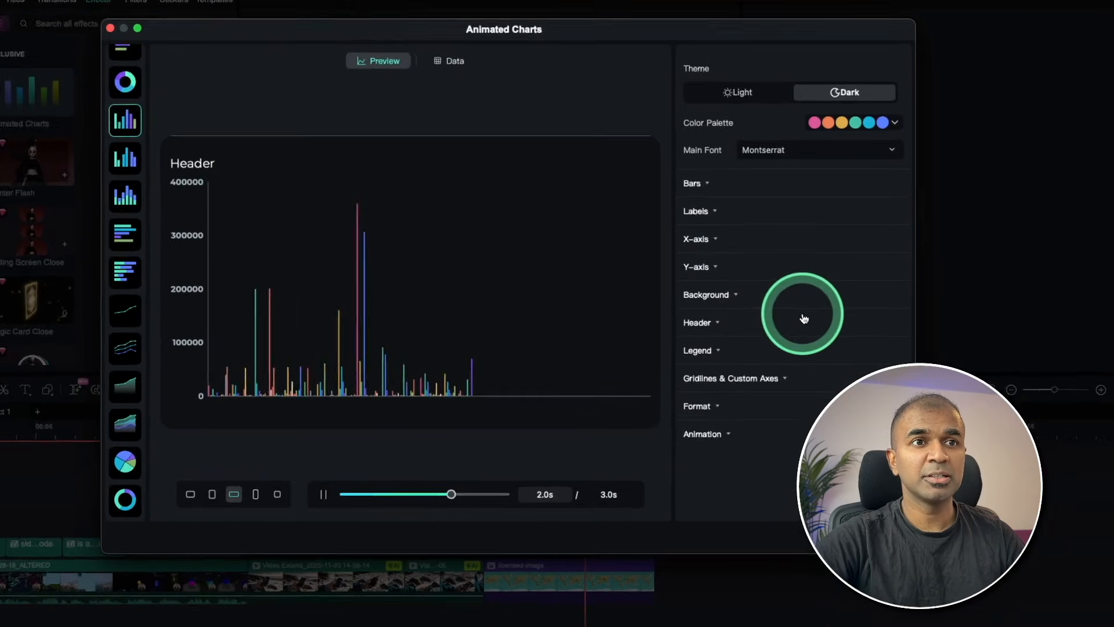
pyautogui.click(685, 167)
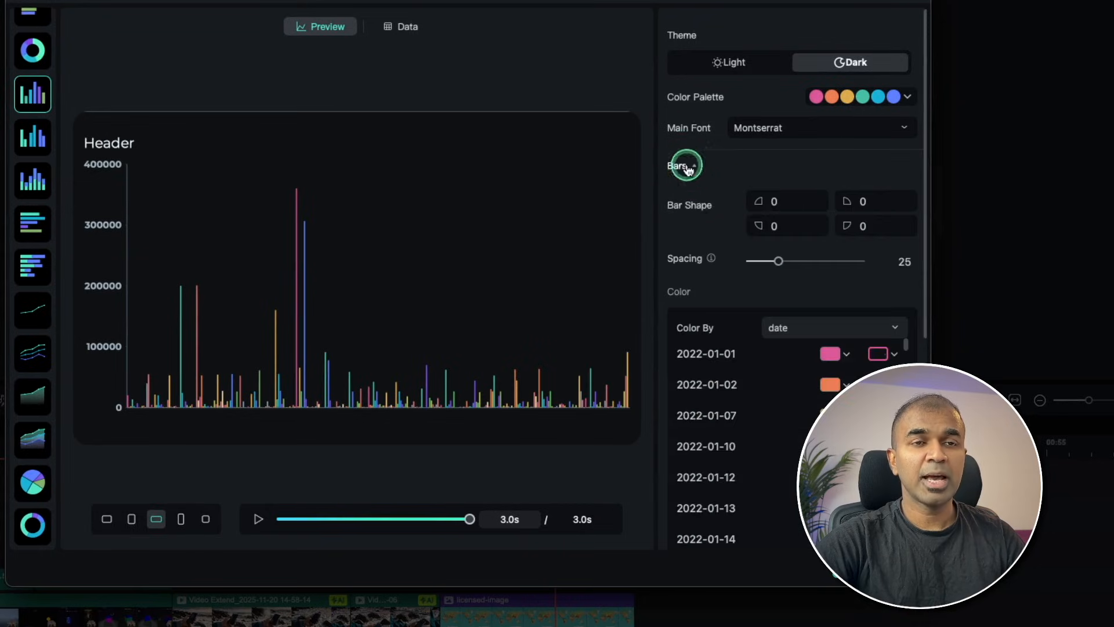
pyautogui.click(688, 168)
pyautogui.click(687, 168)
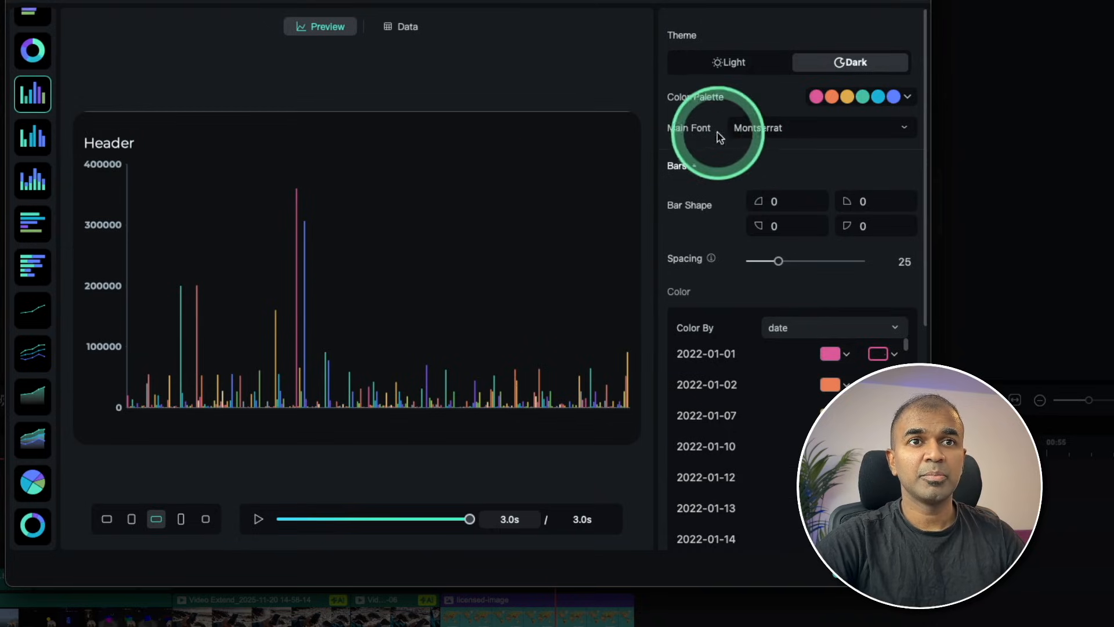
pyautogui.click(725, 63)
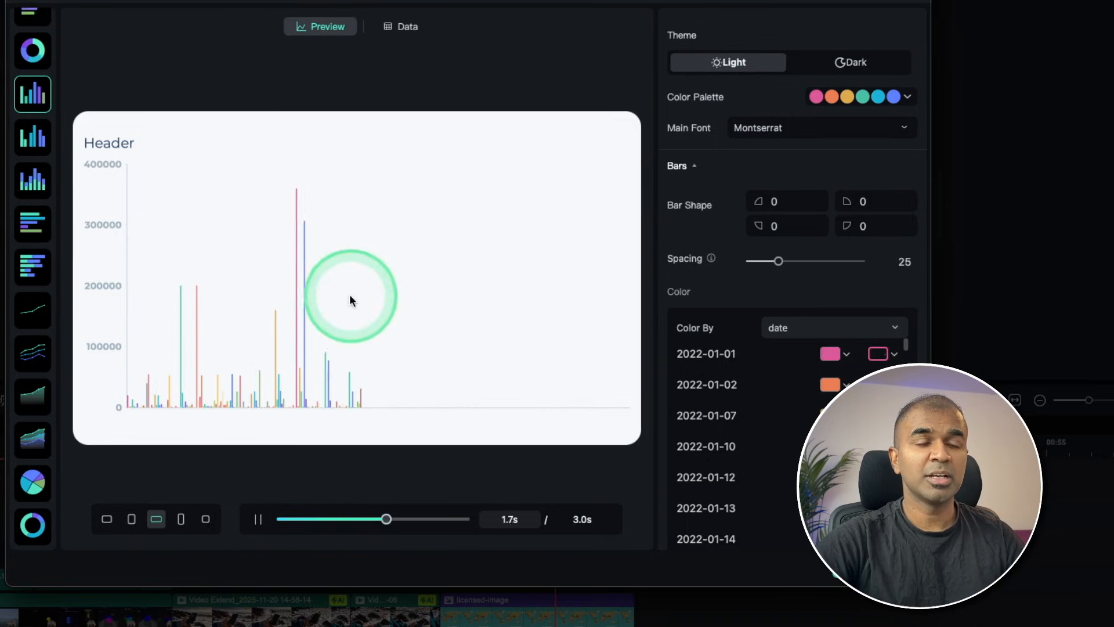
pyautogui.click(846, 64)
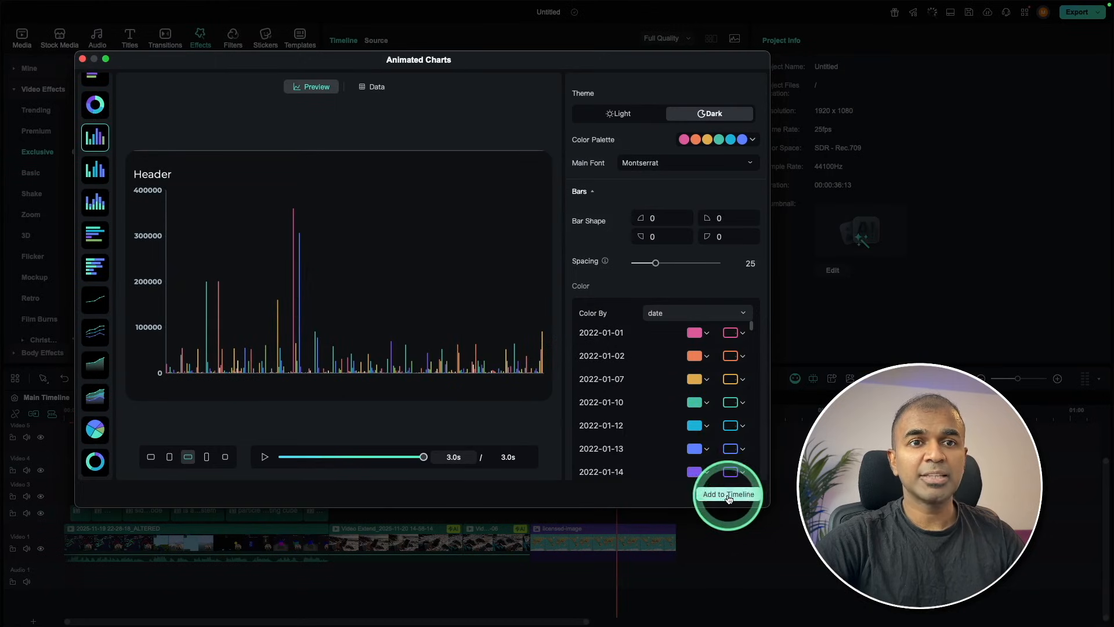
# Add the animated column chart to the timeline and play it in full screen.
pyautogui.click(729, 495)
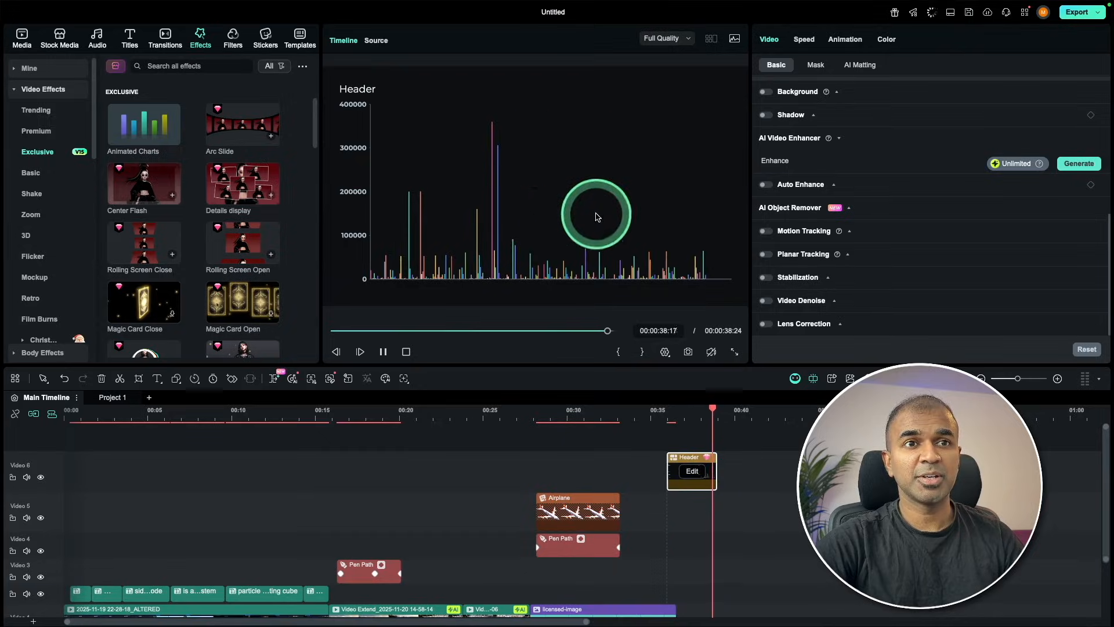
pyautogui.click(734, 351)
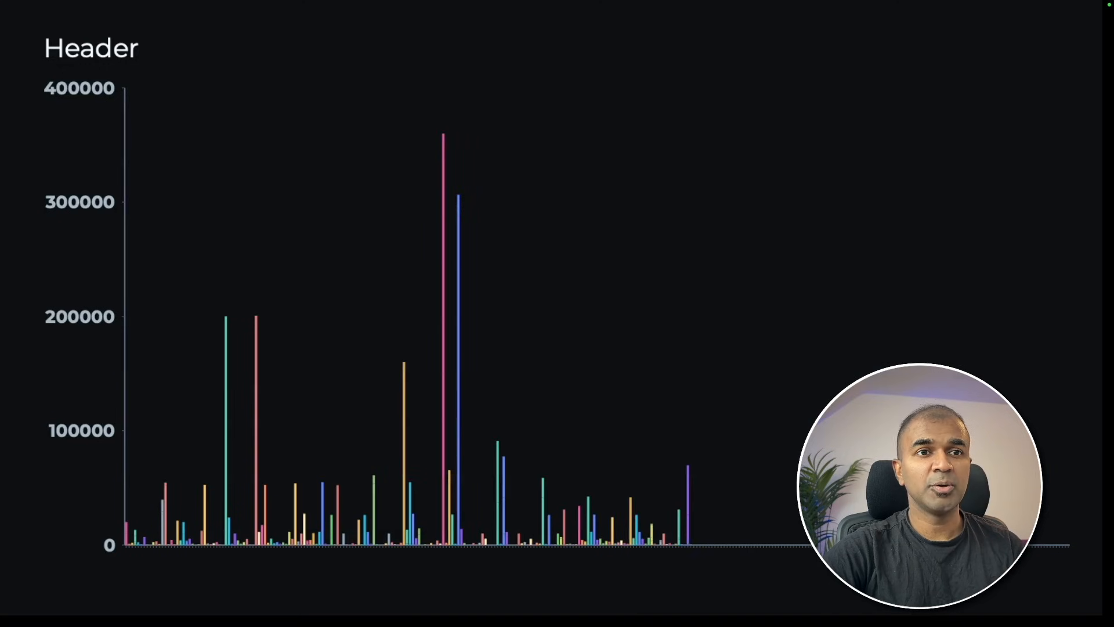
pyautogui.press('Escape')
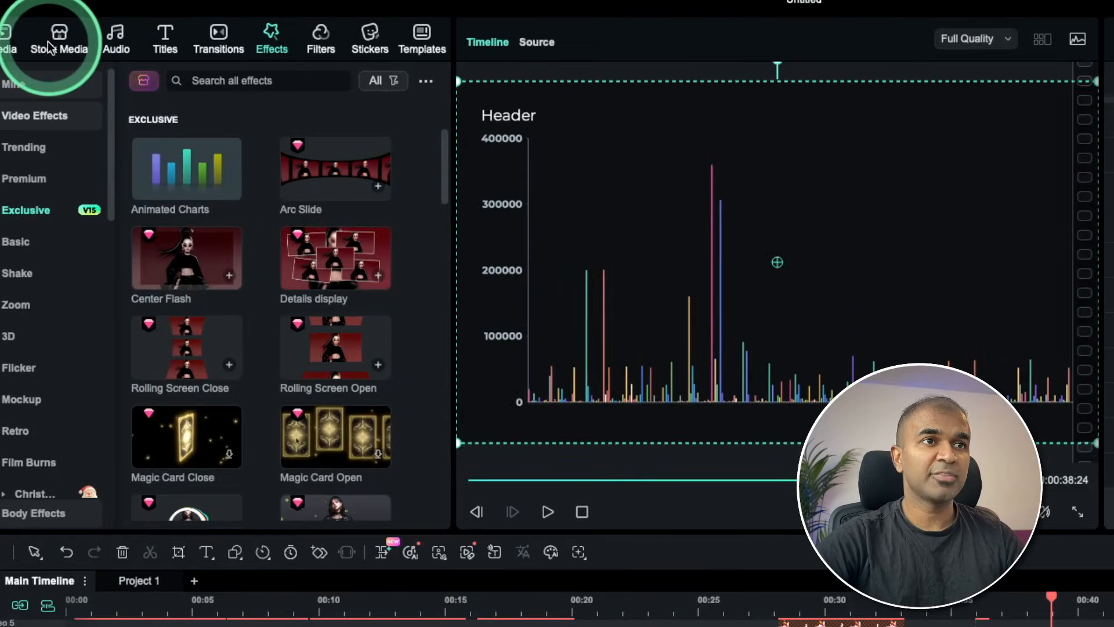
# Generate AI music from the prompt "Rain Song" with Piano as the instrument.
pyautogui.click(150, 42)
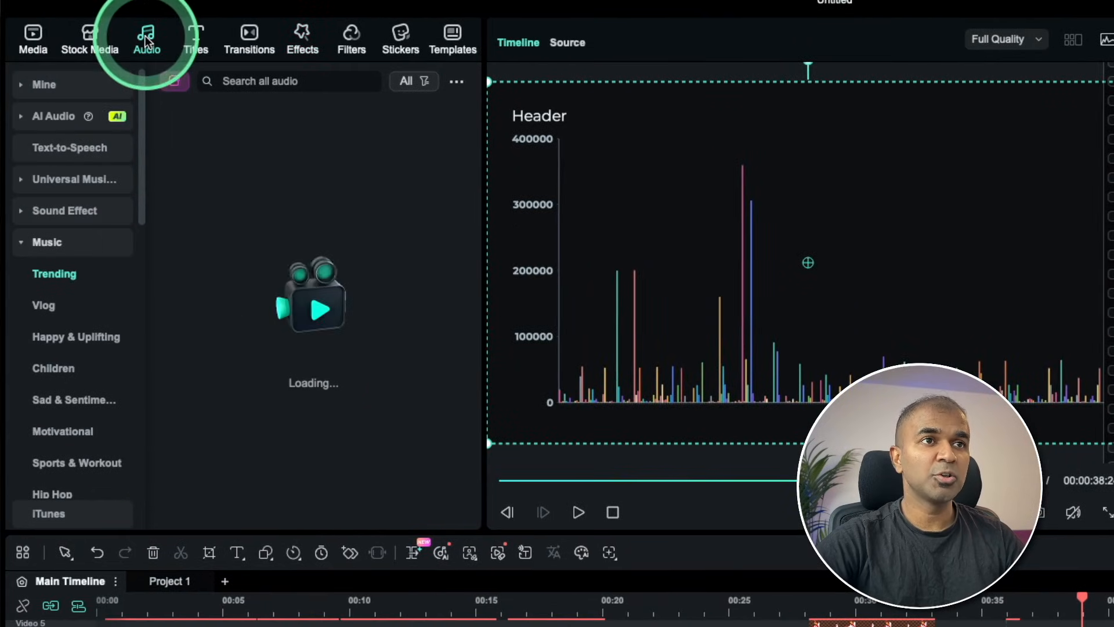
pyautogui.click(54, 121)
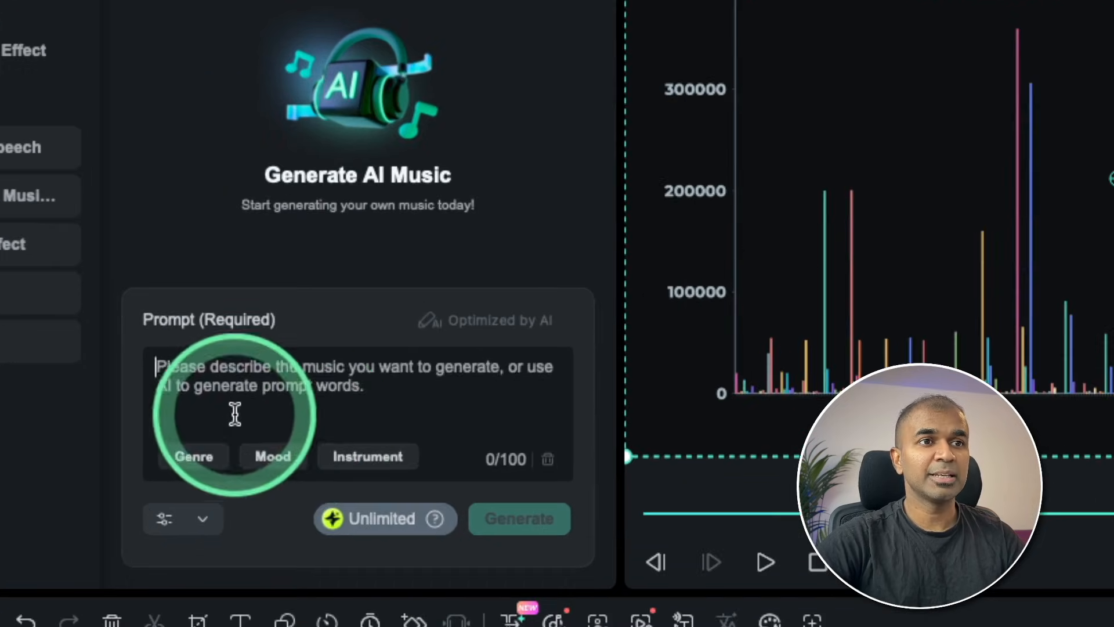
pyautogui.write('Rain Song')
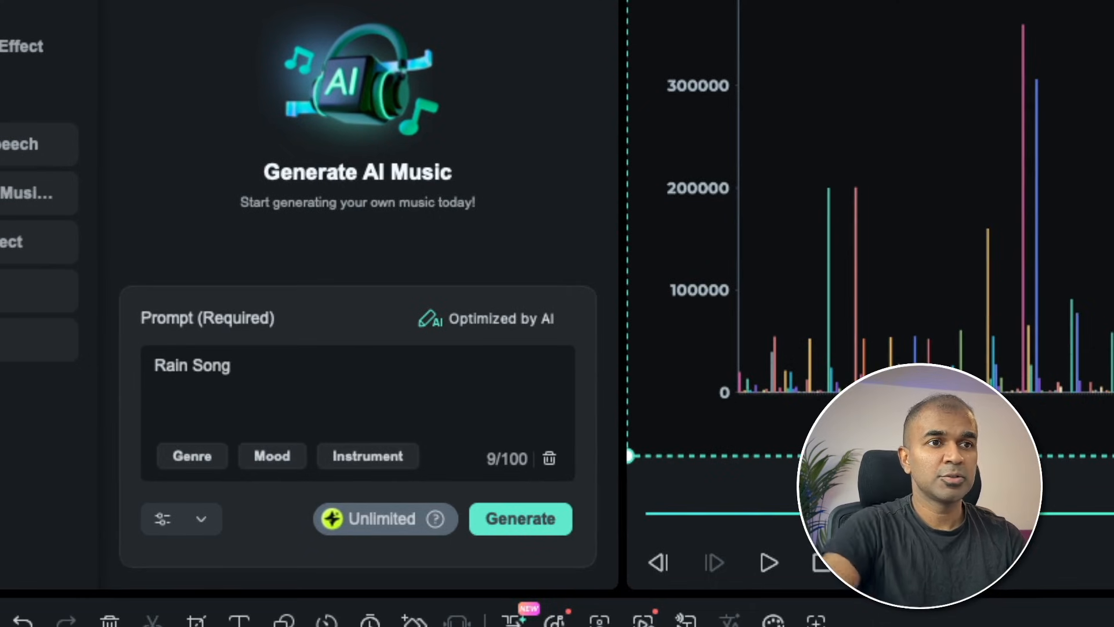
pyautogui.click(369, 457)
pyautogui.click(368, 566)
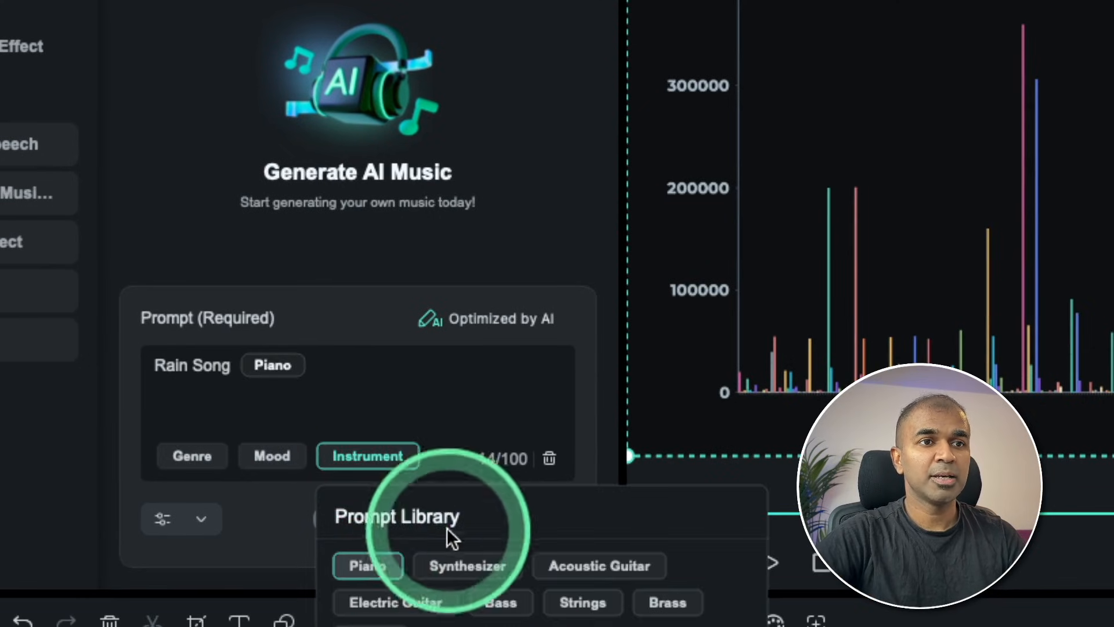
pyautogui.click(513, 513)
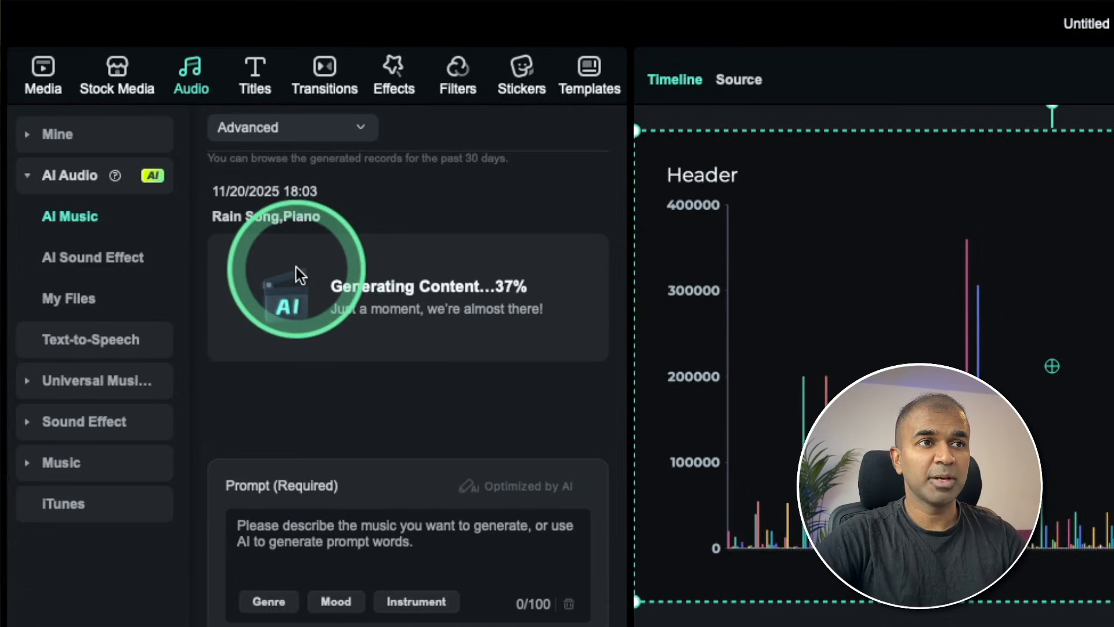
# Generate an AI sound effect from the prompt "Water droplets".
pyautogui.click(82, 260)
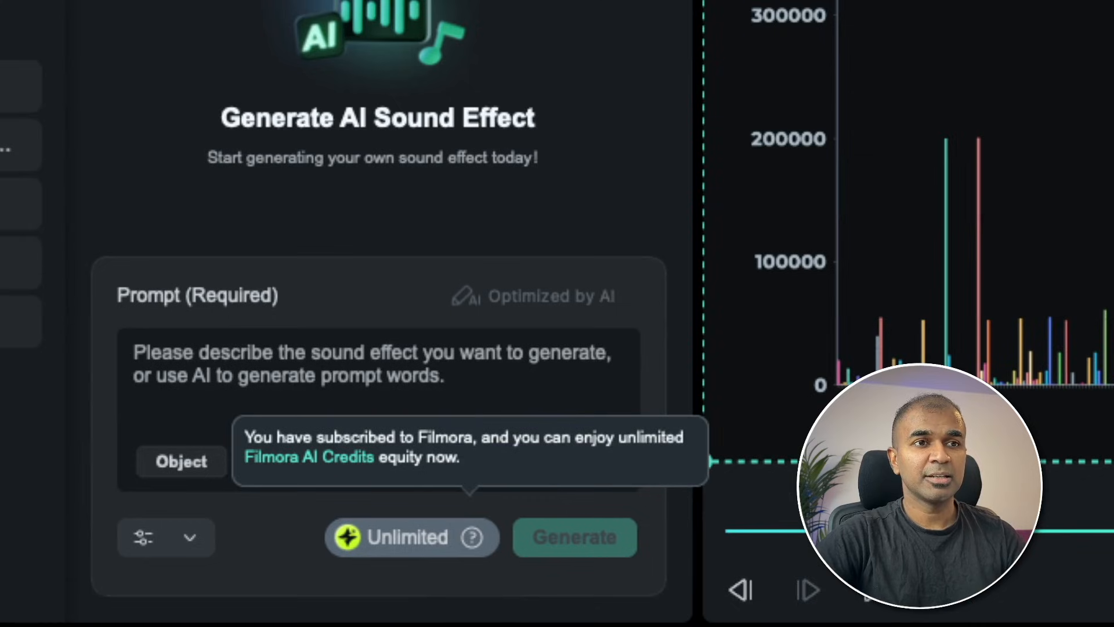
pyautogui.write('Water droplets')
pyautogui.click(597, 534)
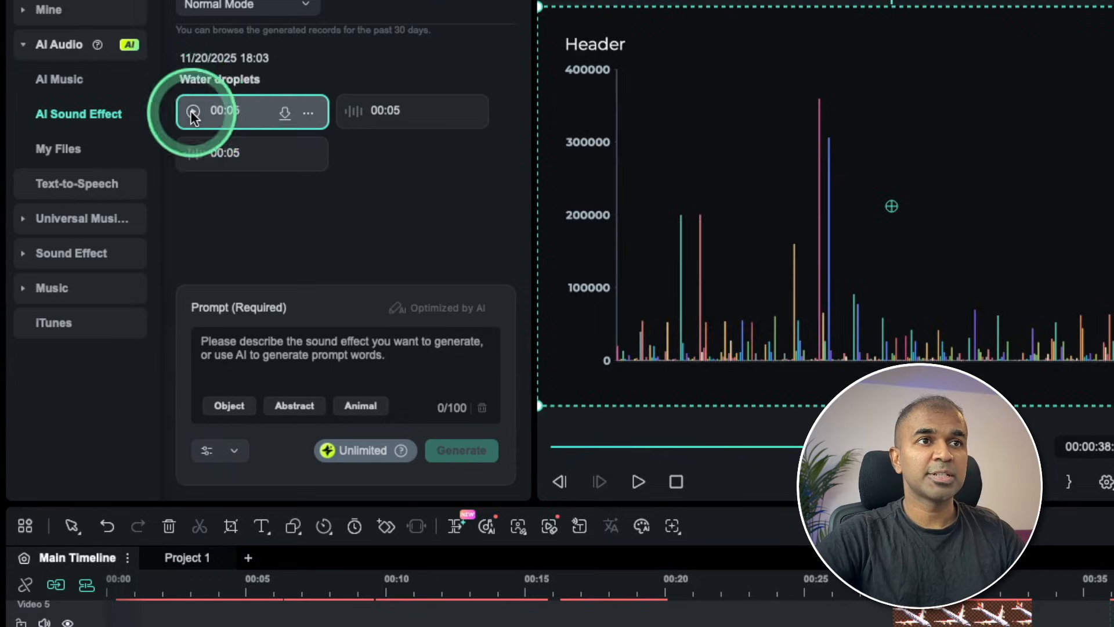
# Listen to the generated Water droplets sound effects and the first Rain Song piano track.
pyautogui.click(120, 139)
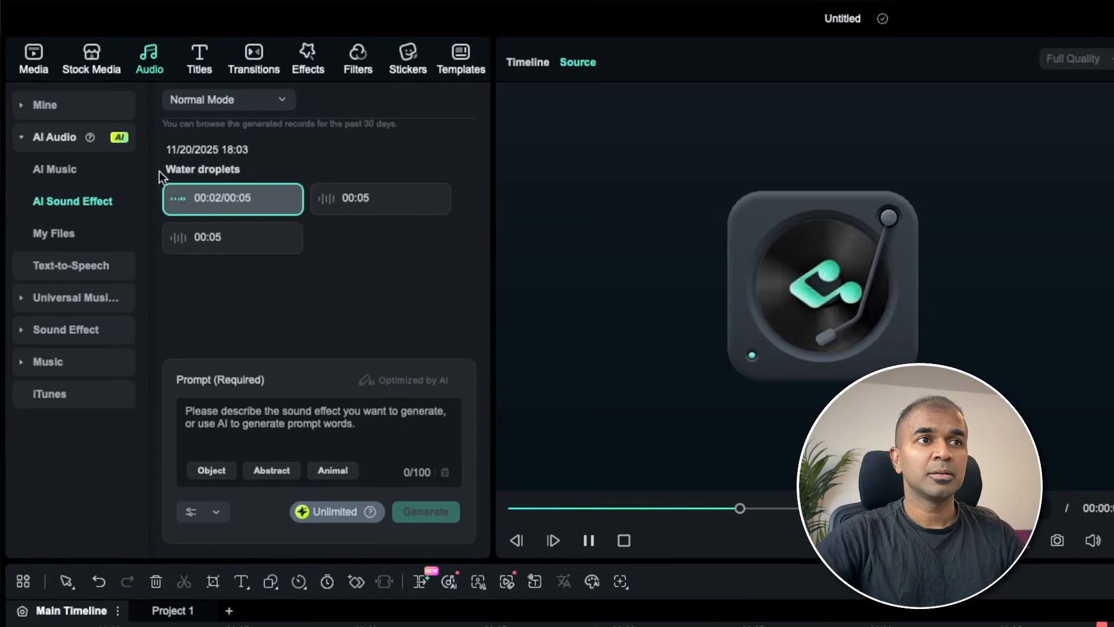
pyautogui.click(323, 197)
pyautogui.click(185, 235)
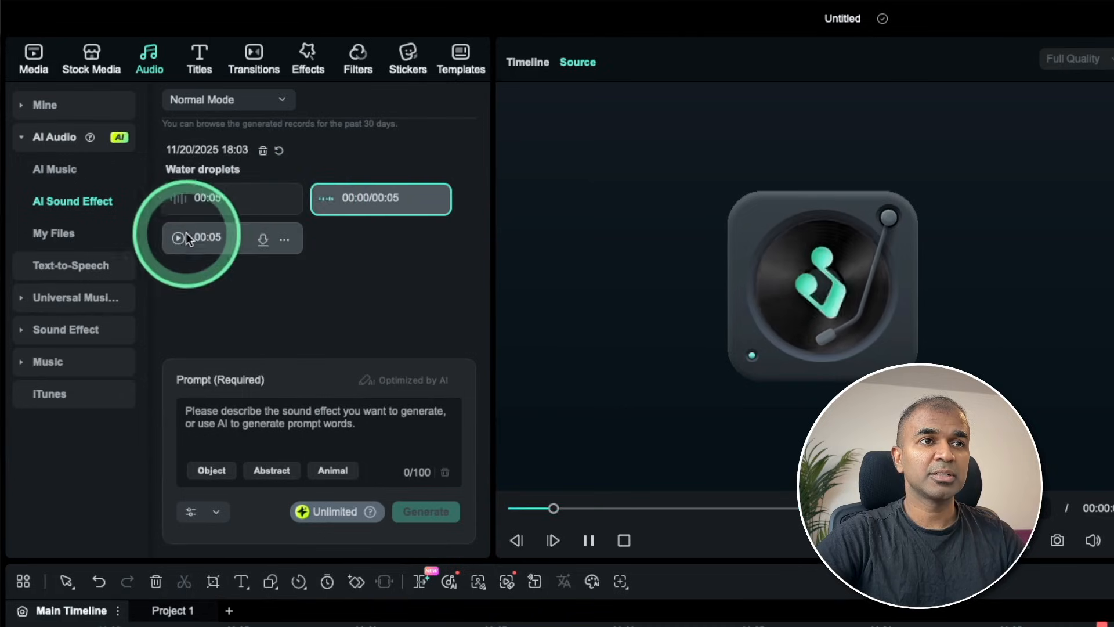
pyautogui.click(47, 172)
pyautogui.click(179, 200)
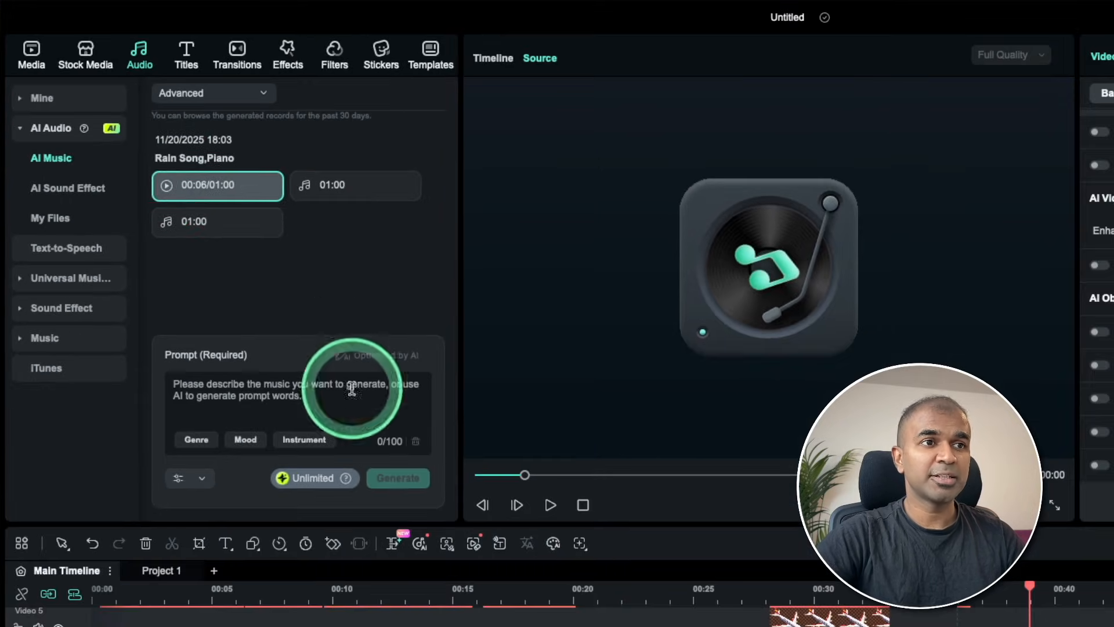
# Browse the Whoosh category of the sound effect library and preview a whoosh sound.
pyautogui.click(31, 308)
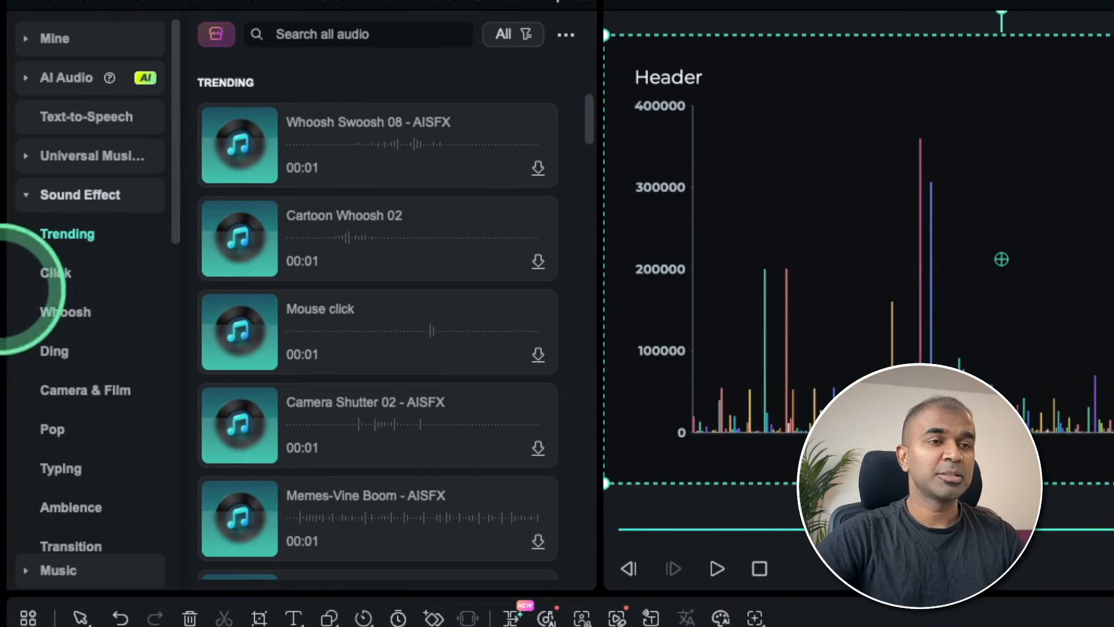
pyautogui.click(49, 316)
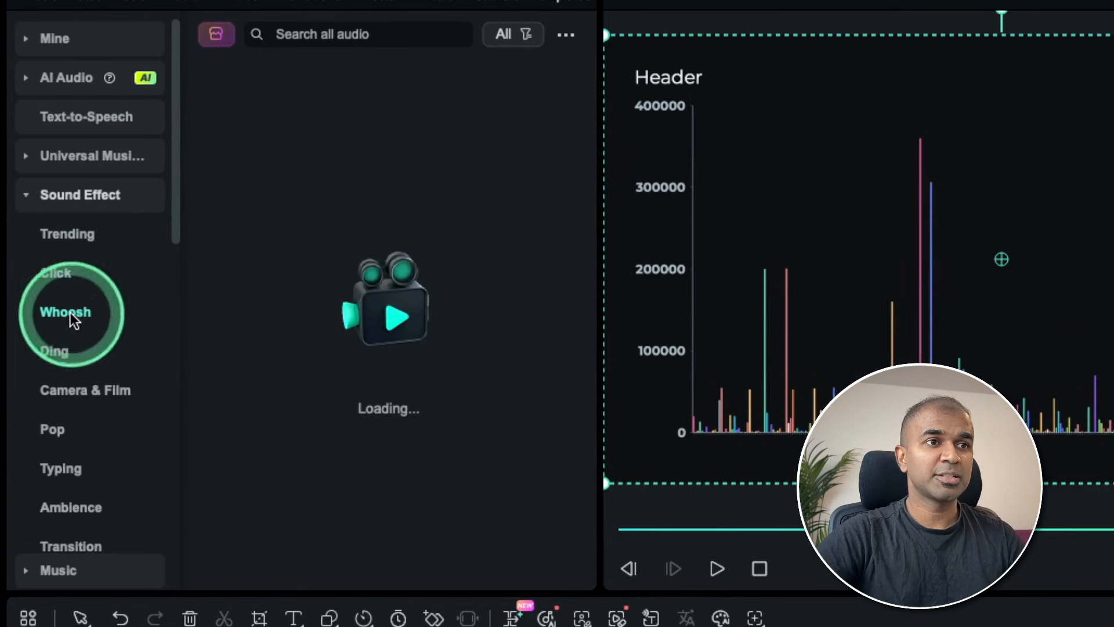
pyautogui.click(255, 228)
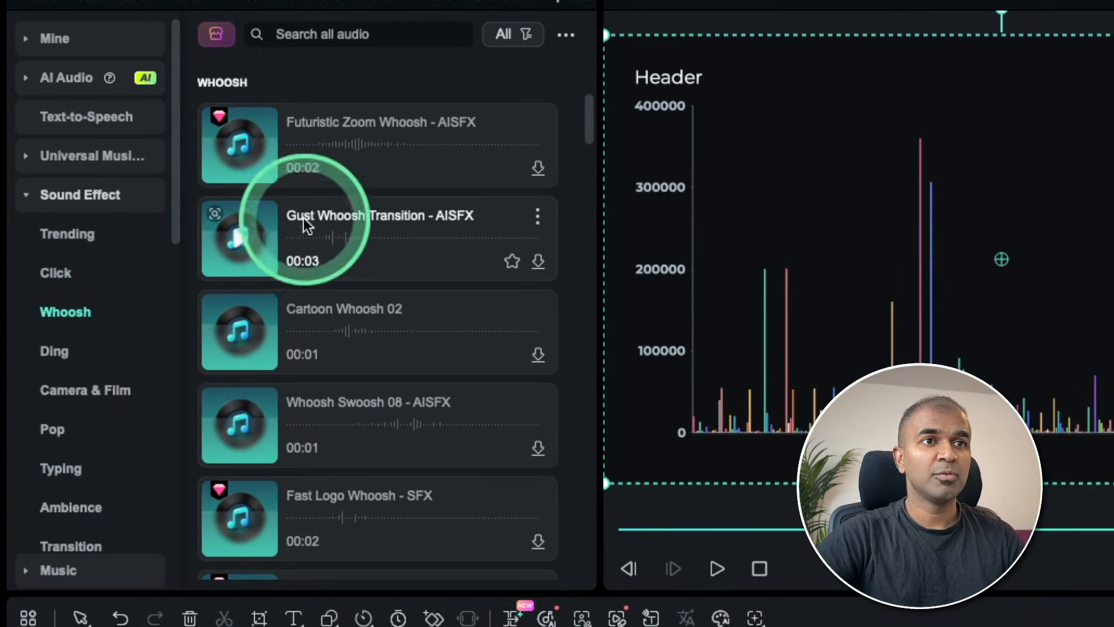
# Preview the Futuristic Zoom Whoosh and Gust Whoosh Transition sound effects, and open the text-to-speech section.
pyautogui.click(229, 162)
pyautogui.click(238, 239)
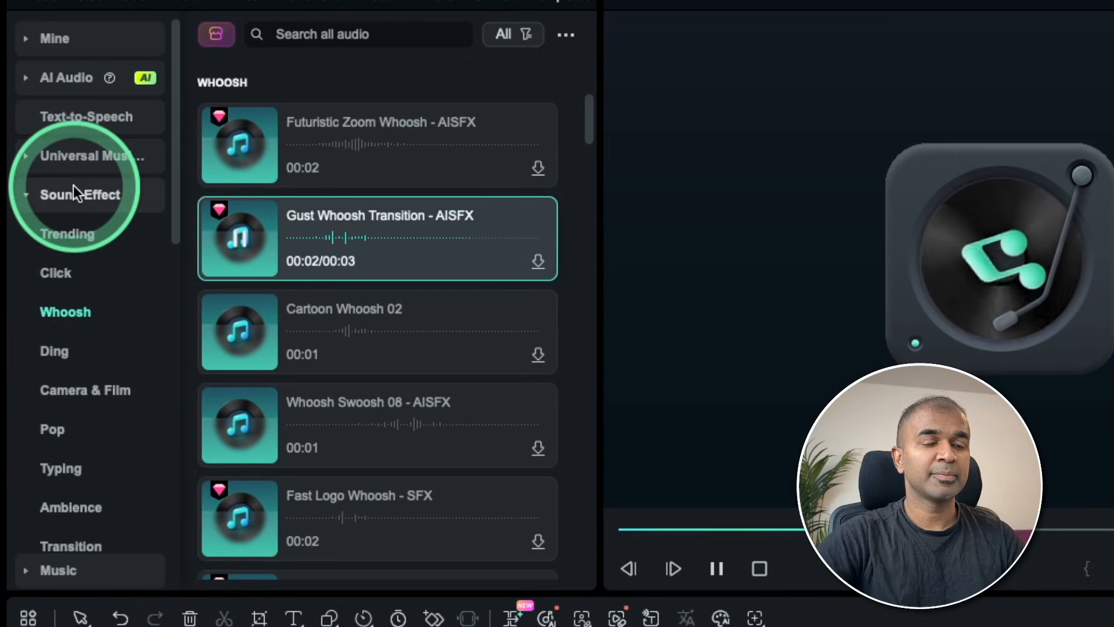
pyautogui.click(91, 119)
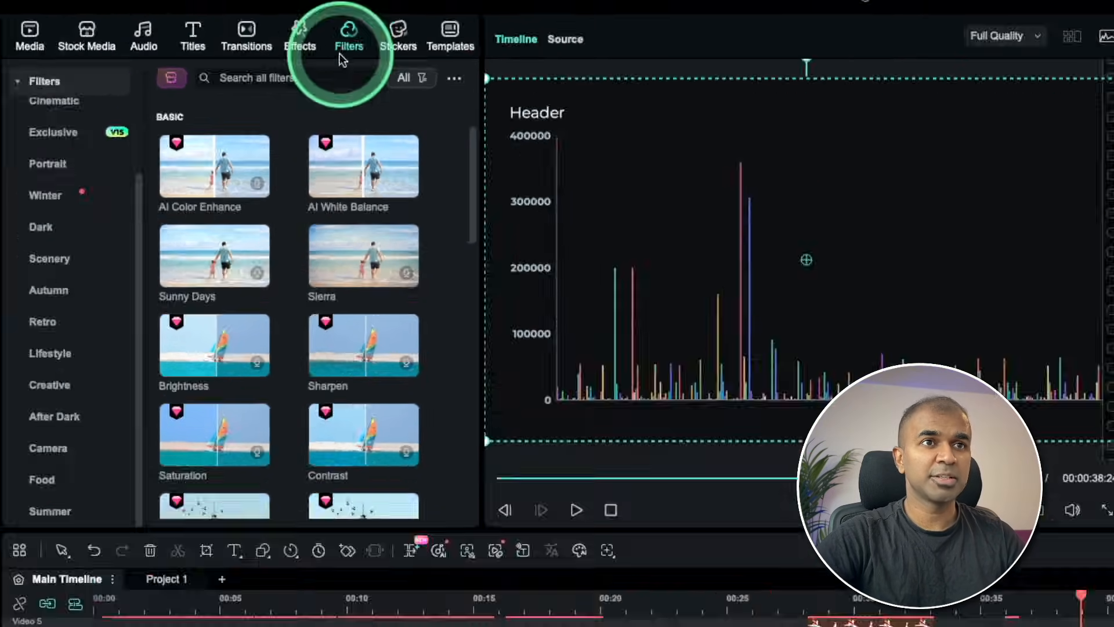
# Browse the Cinematic filters and preview looks such as Chaotic Carnival and Stylish Apocalyptic.
pyautogui.scroll(3, 24, 243)
pyautogui.click(19, 272)
pyautogui.moveTo(361, 446); pyautogui.dragTo(420, 444)
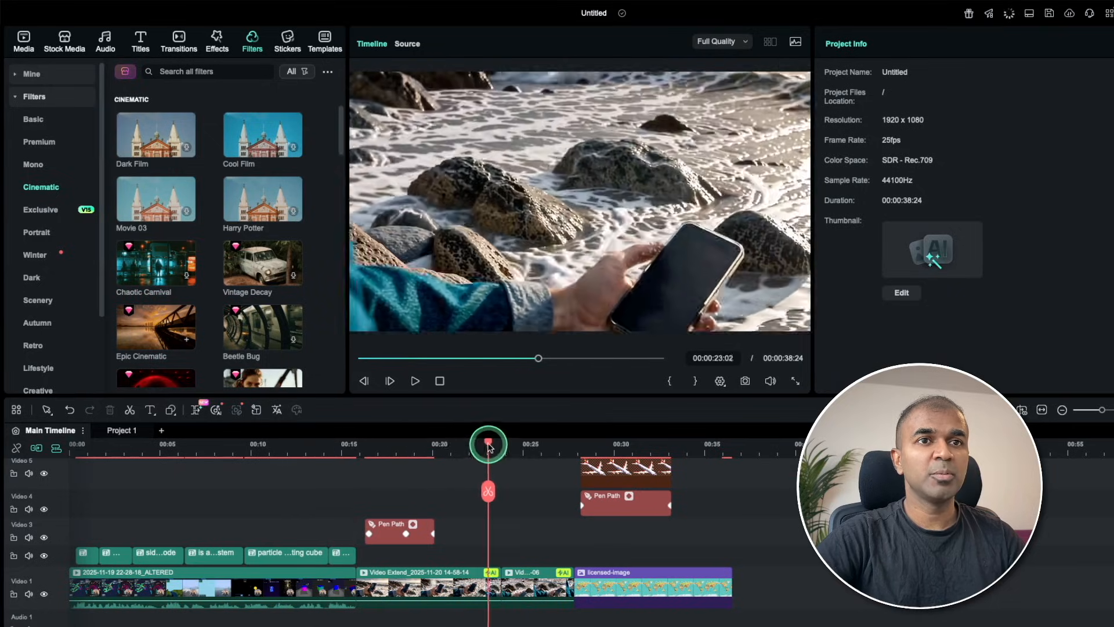
pyautogui.click(193, 230)
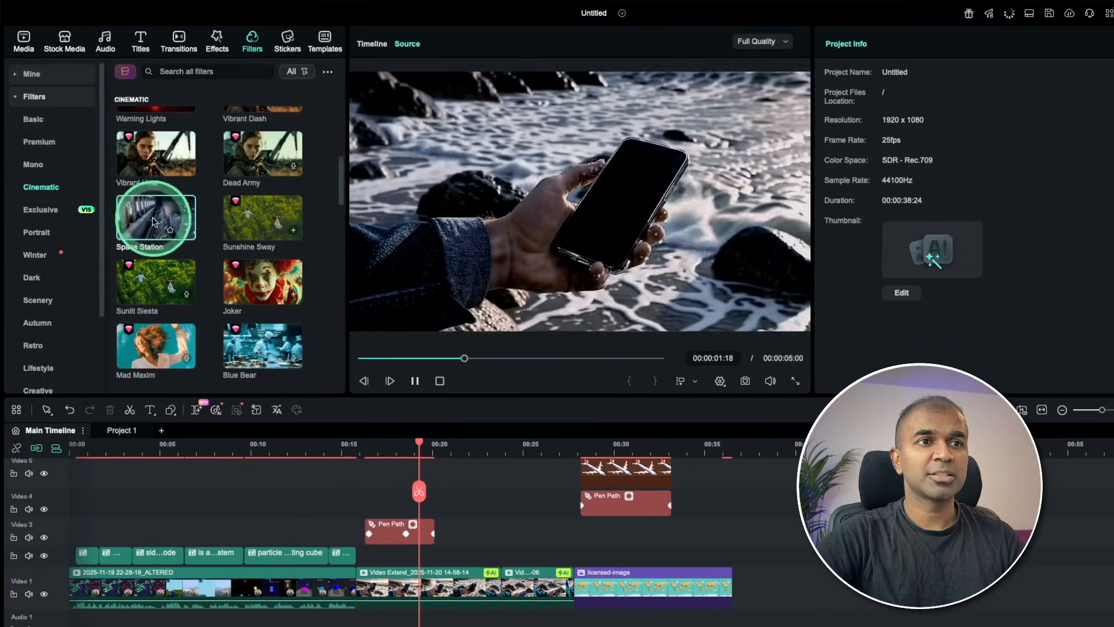
pyautogui.scroll(-10, 175, 241)
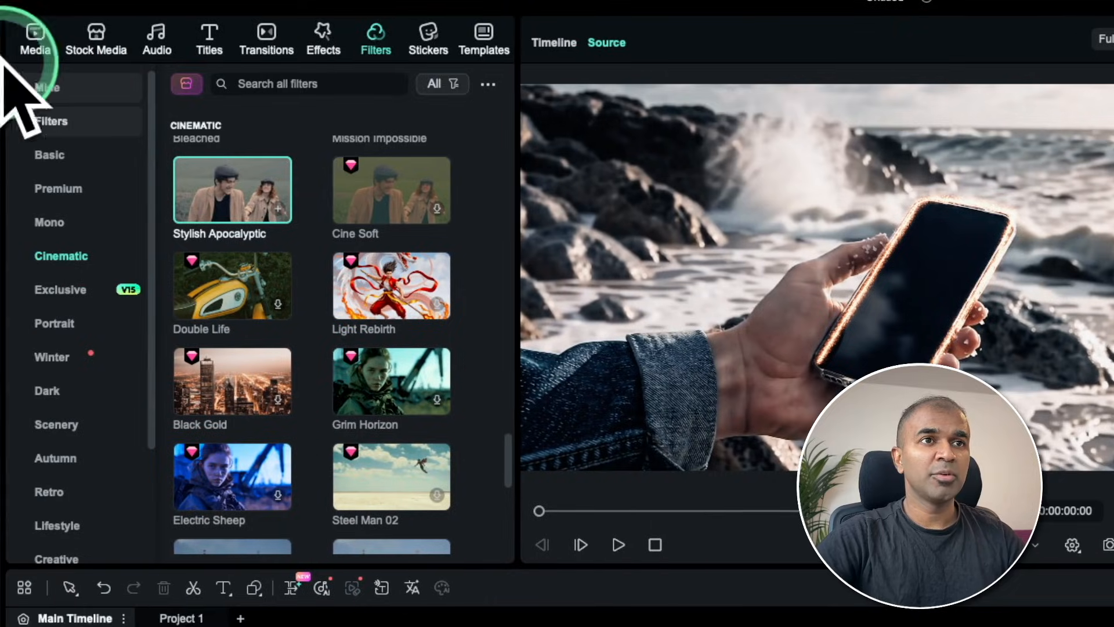
# Add the basic Split Screen 4 template to the timeline above the world map image, starting at the playhead.
pyautogui.click(482, 46)
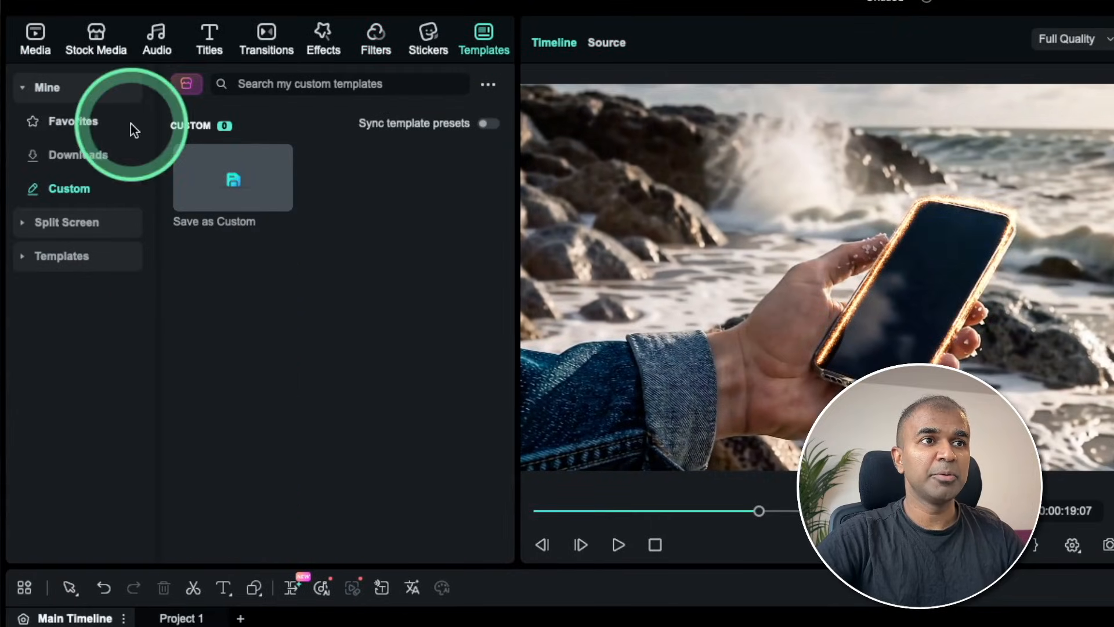
pyautogui.click(83, 220)
pyautogui.click(221, 184)
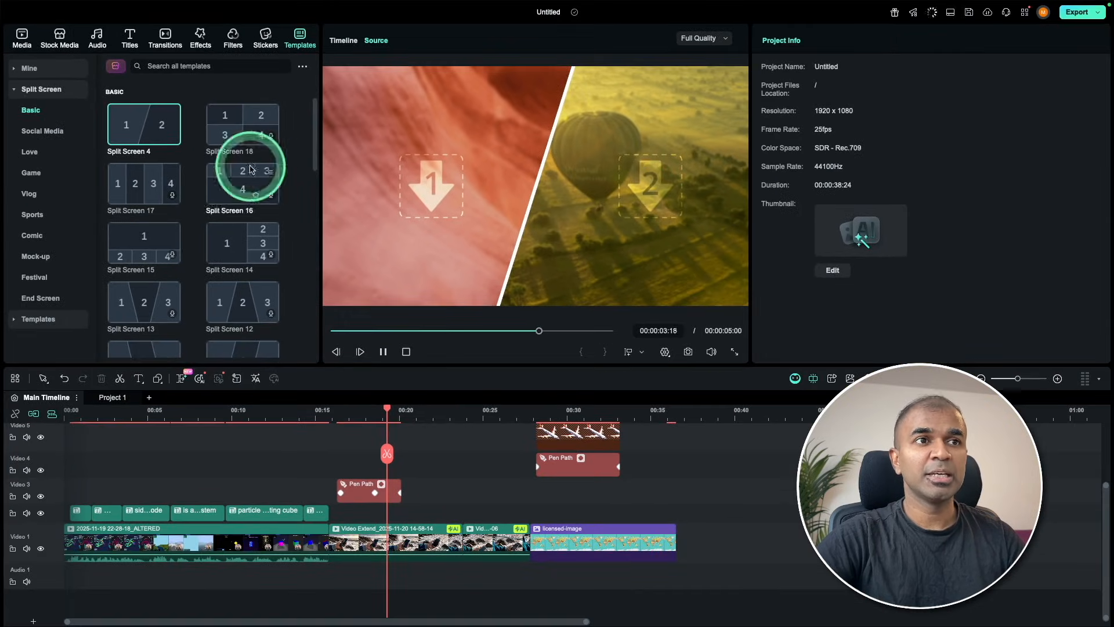
pyautogui.moveTo(143, 119); pyautogui.dragTo(729, 546)
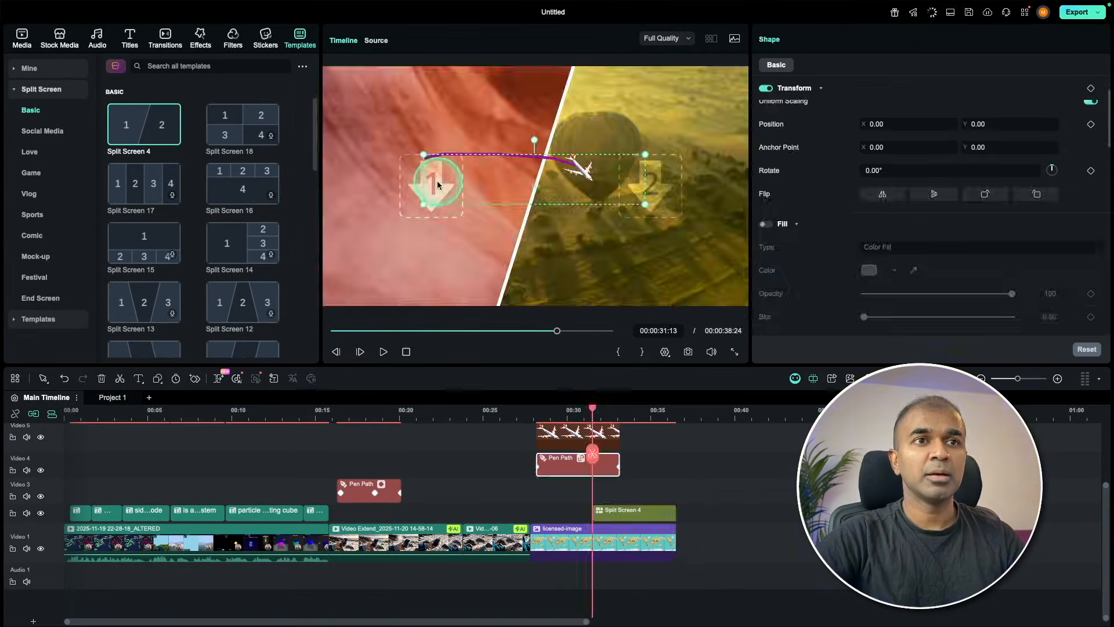
pyautogui.click(422, 209)
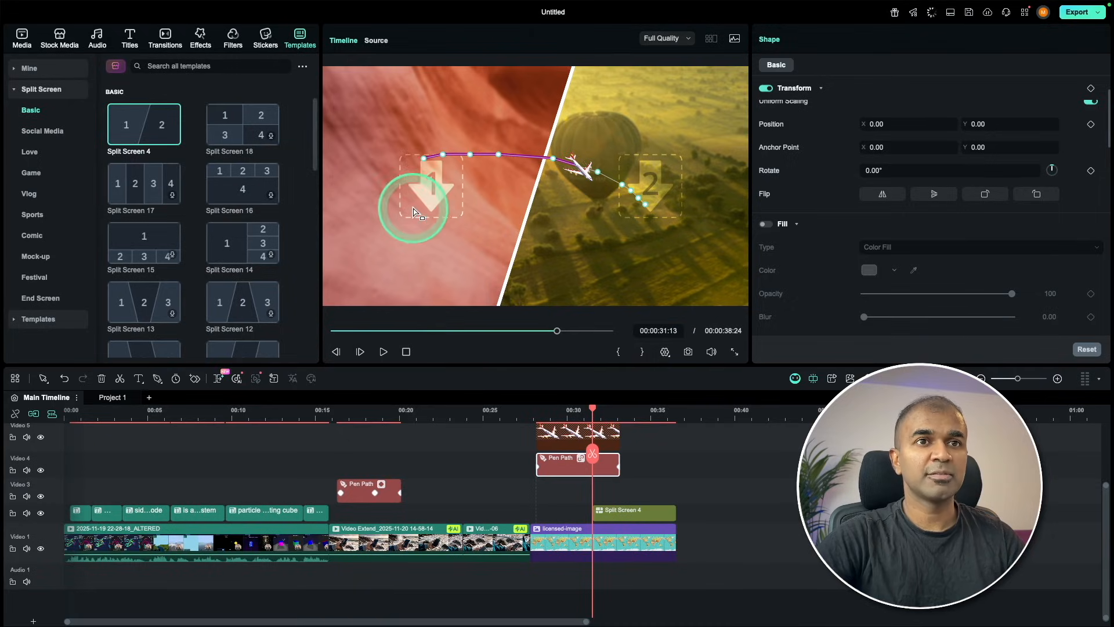
# Browse the Trending stickers and preview the first one.
pyautogui.click(145, 193)
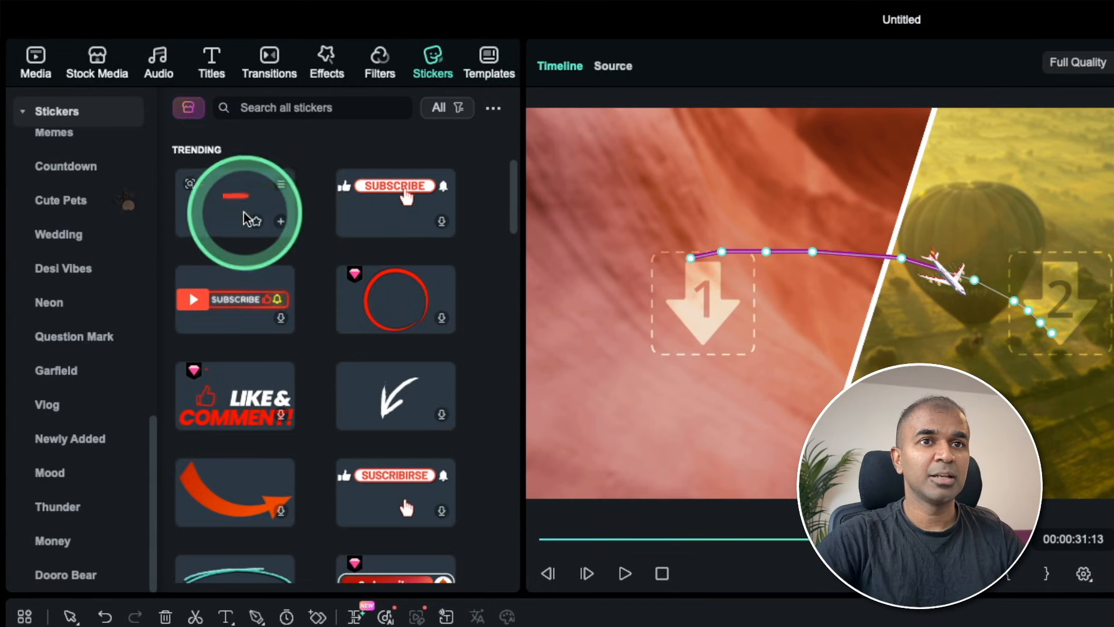
pyautogui.click(250, 220)
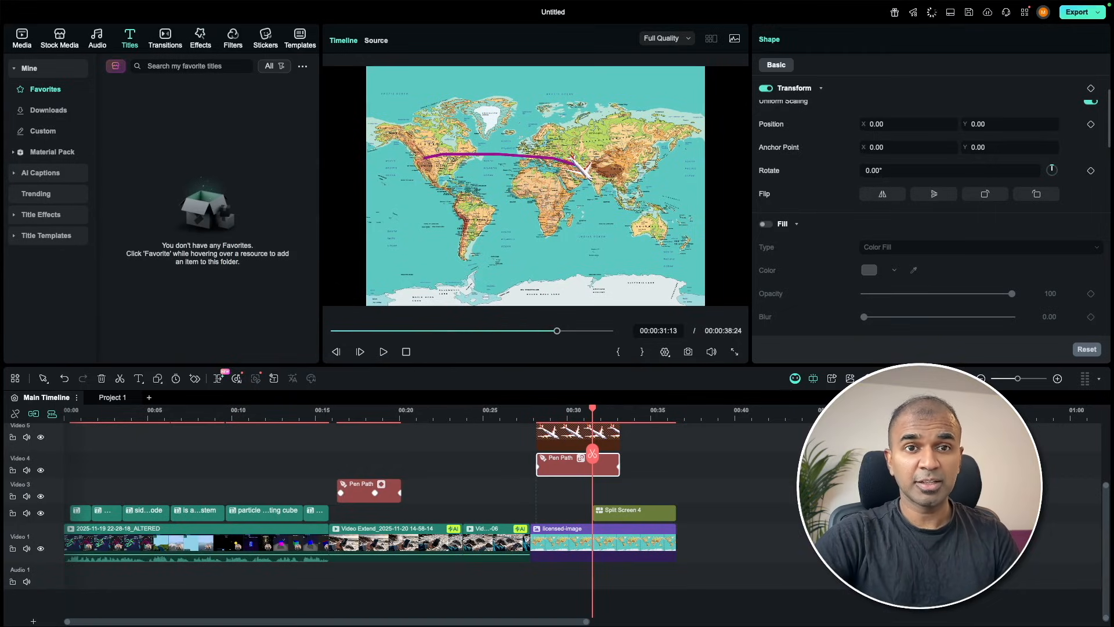
# Open the export settings for the project and review the available output resolutions.
pyautogui.click(1082, 14)
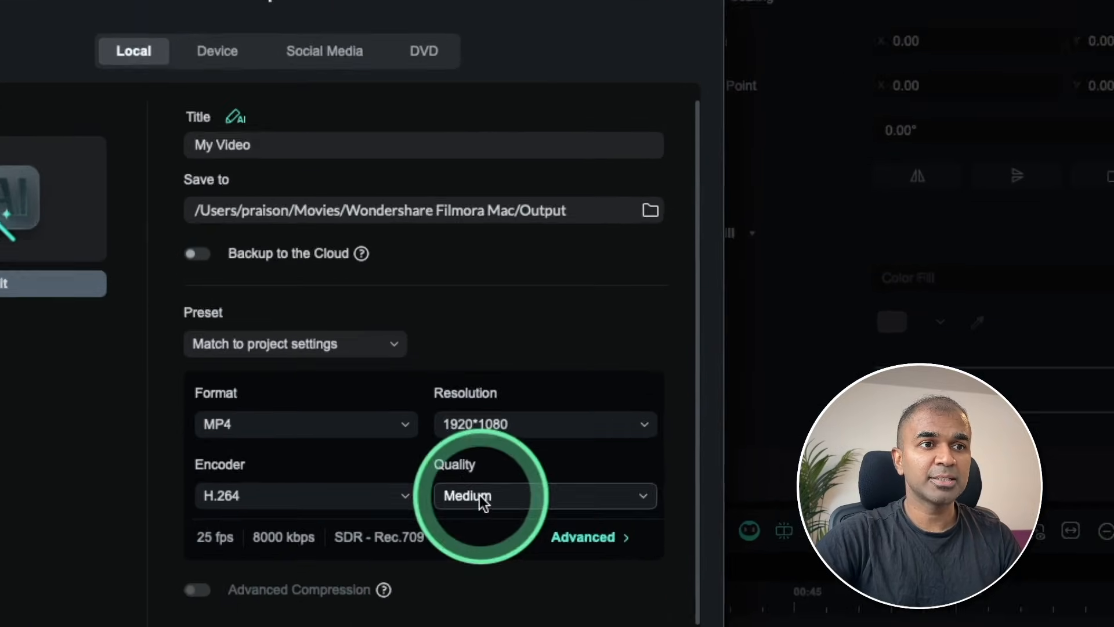
pyautogui.click(499, 445)
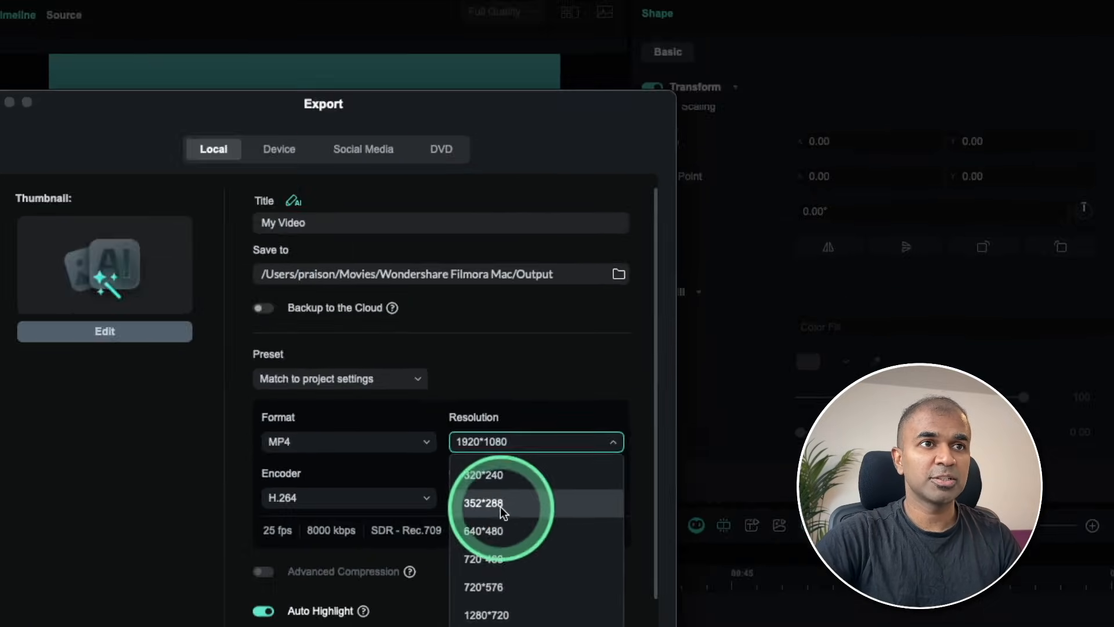
pyautogui.click(348, 152)
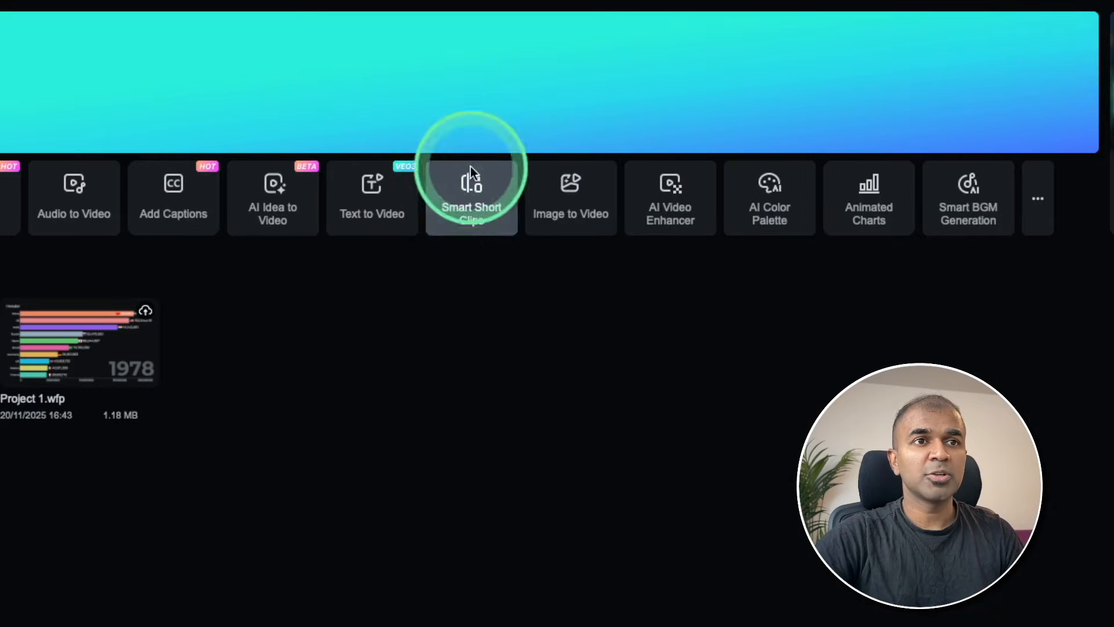
# Read the Smart Short Clips description on the start page, and look through all the tools in the Toolbox.
pyautogui.moveTo(464, 207)
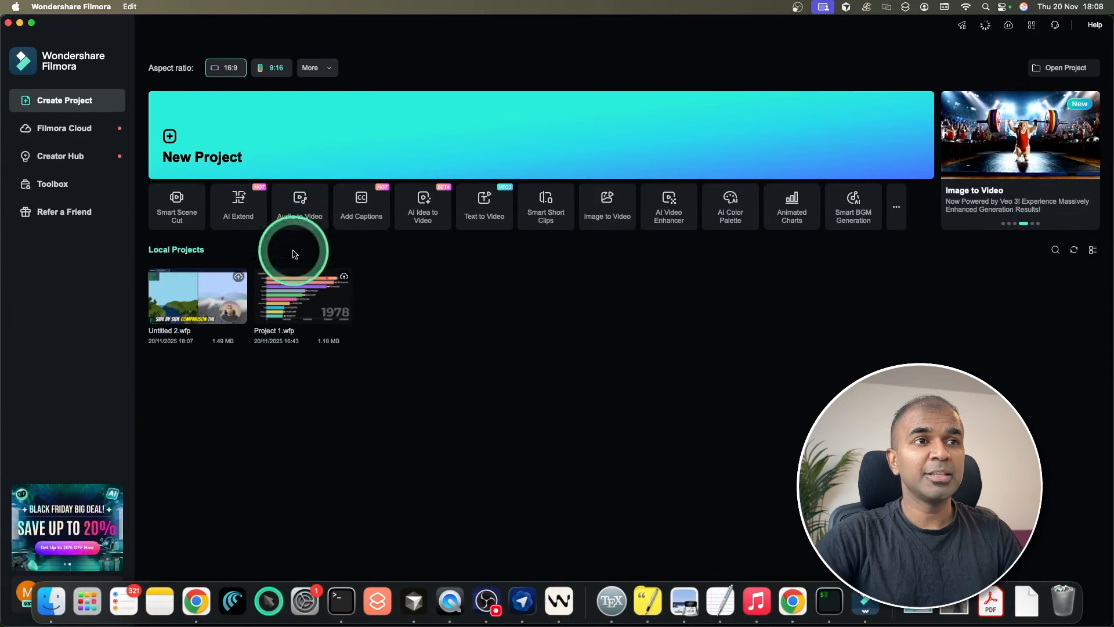
pyautogui.click(53, 184)
pyautogui.scroll(-5, 609, 263)
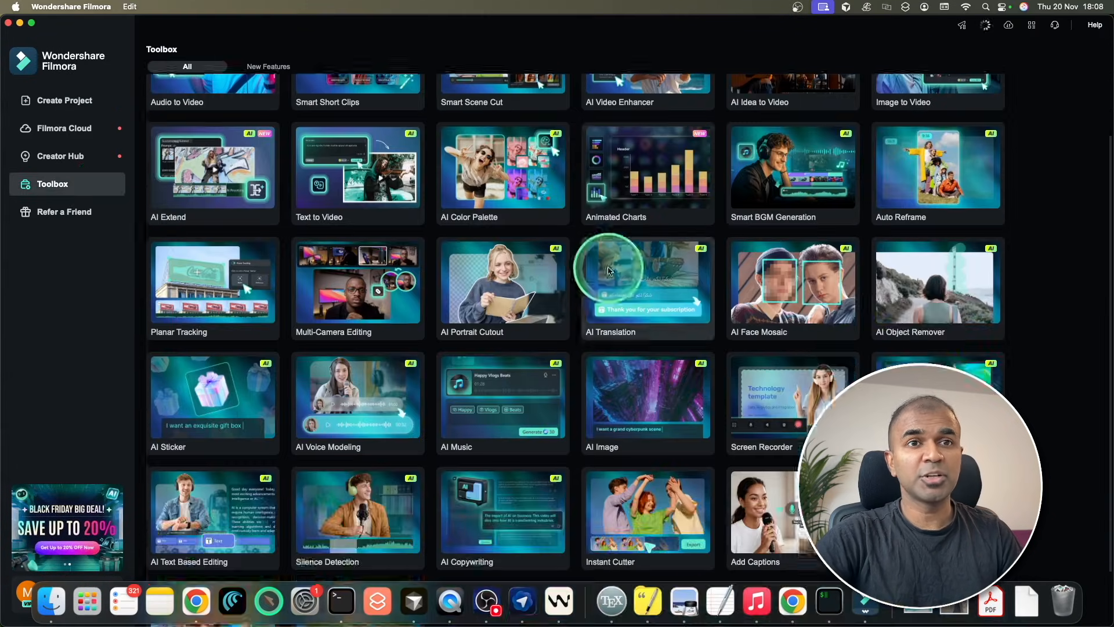